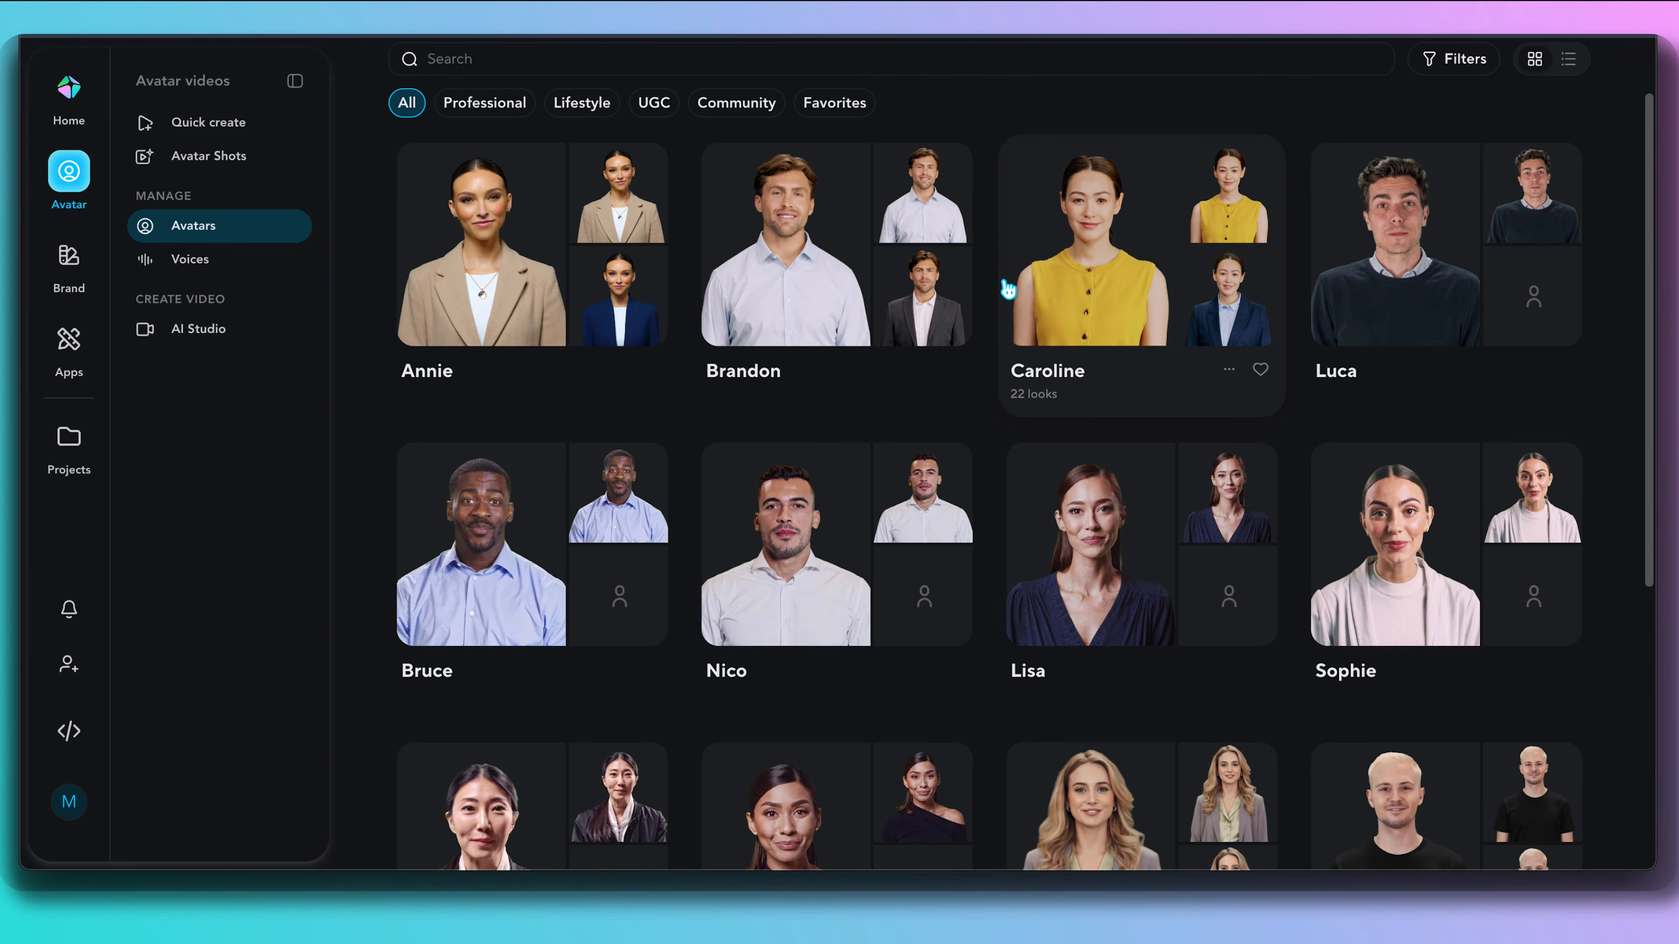
Browse the public avatar gallery and view the types of new avatar that can be created
{"action": "scroll", "coordinate": [1004, 281], "scroll_direction": "down", "scroll_amount": 2}
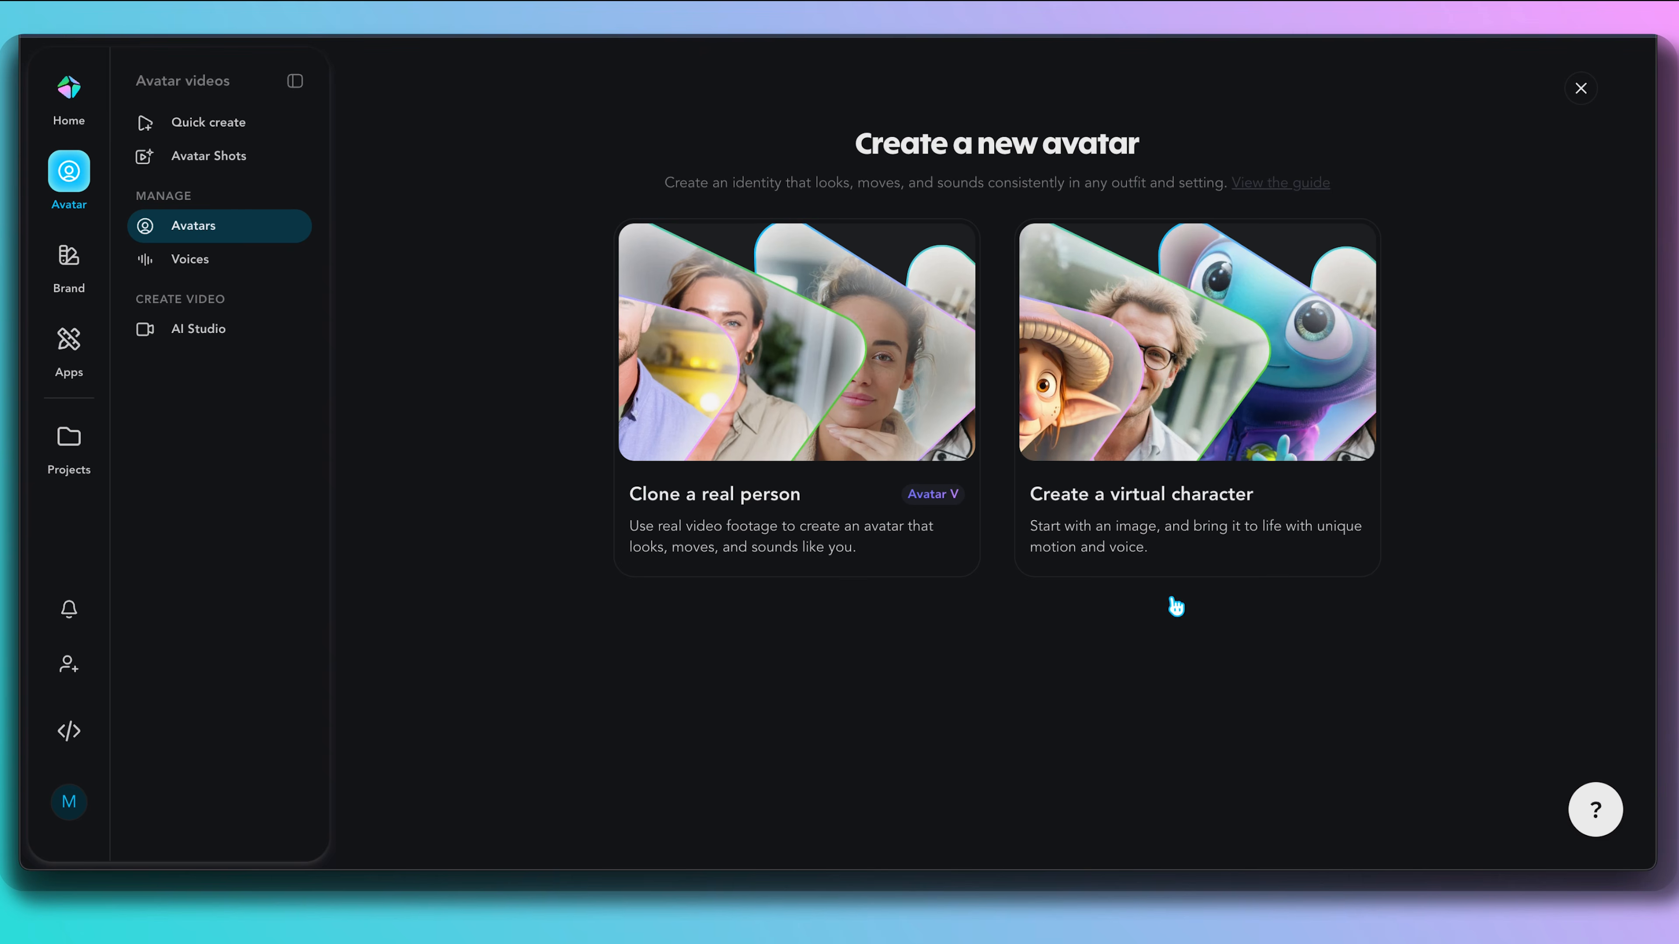
{"action": "mouse_move", "coordinate": [1287, 571]}
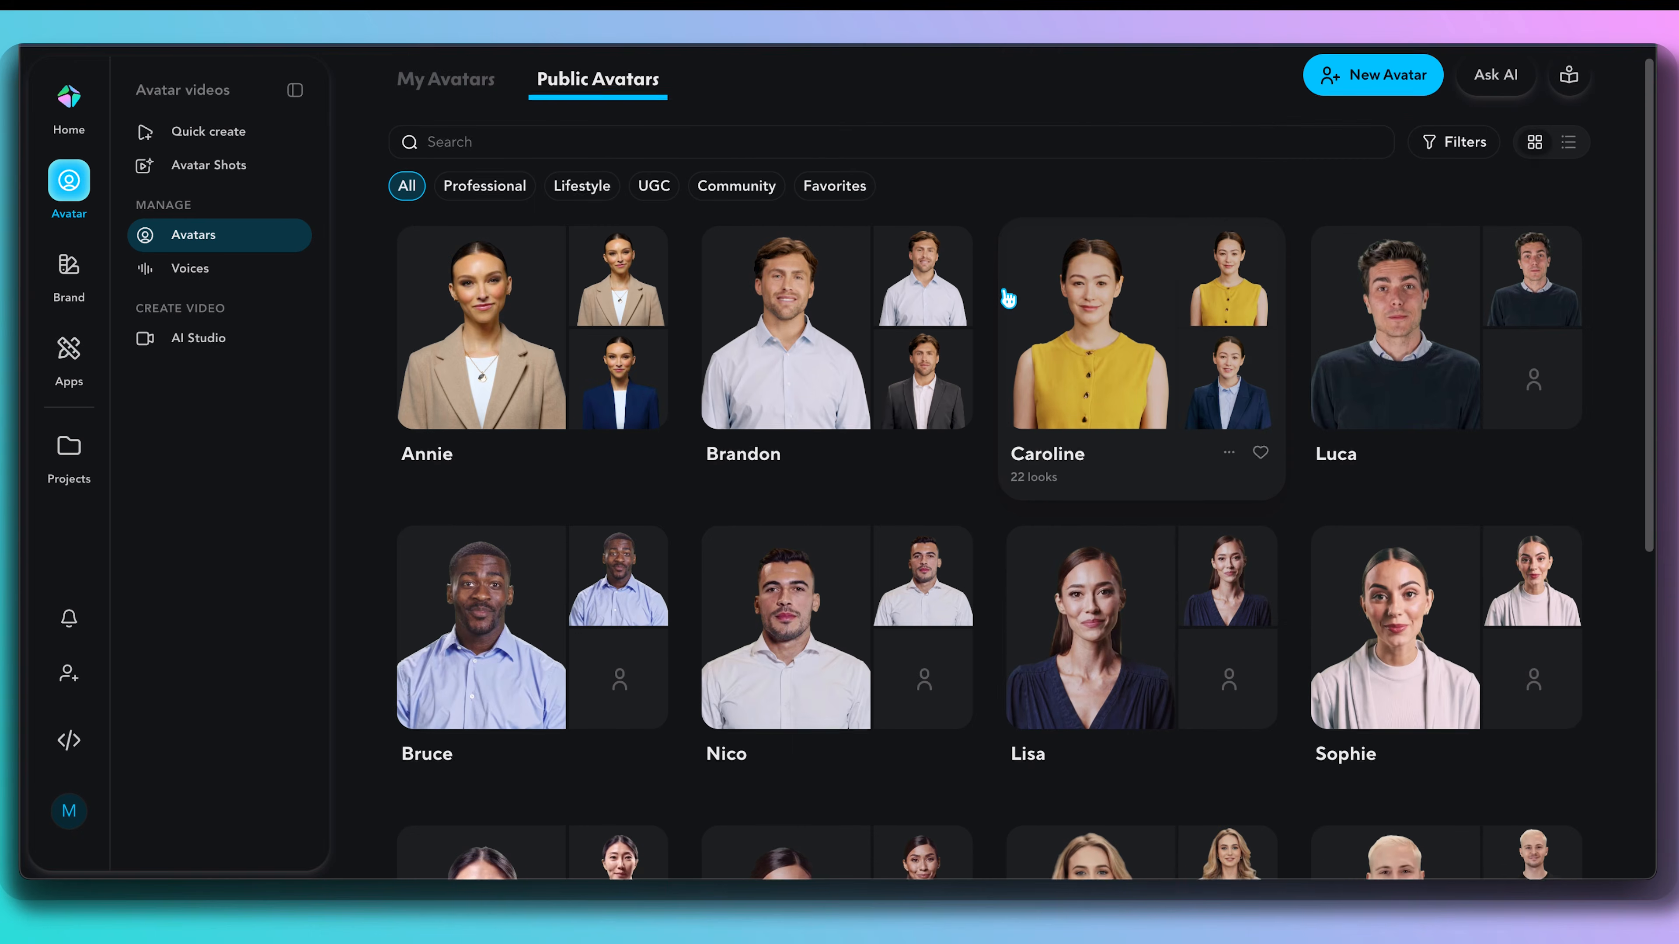
{"action": "scroll", "coordinate": [1004, 292], "scroll_direction": "down", "scroll_amount": 4}
{"action": "scroll", "coordinate": [1007, 299], "scroll_direction": "down", "scroll_amount": 12}
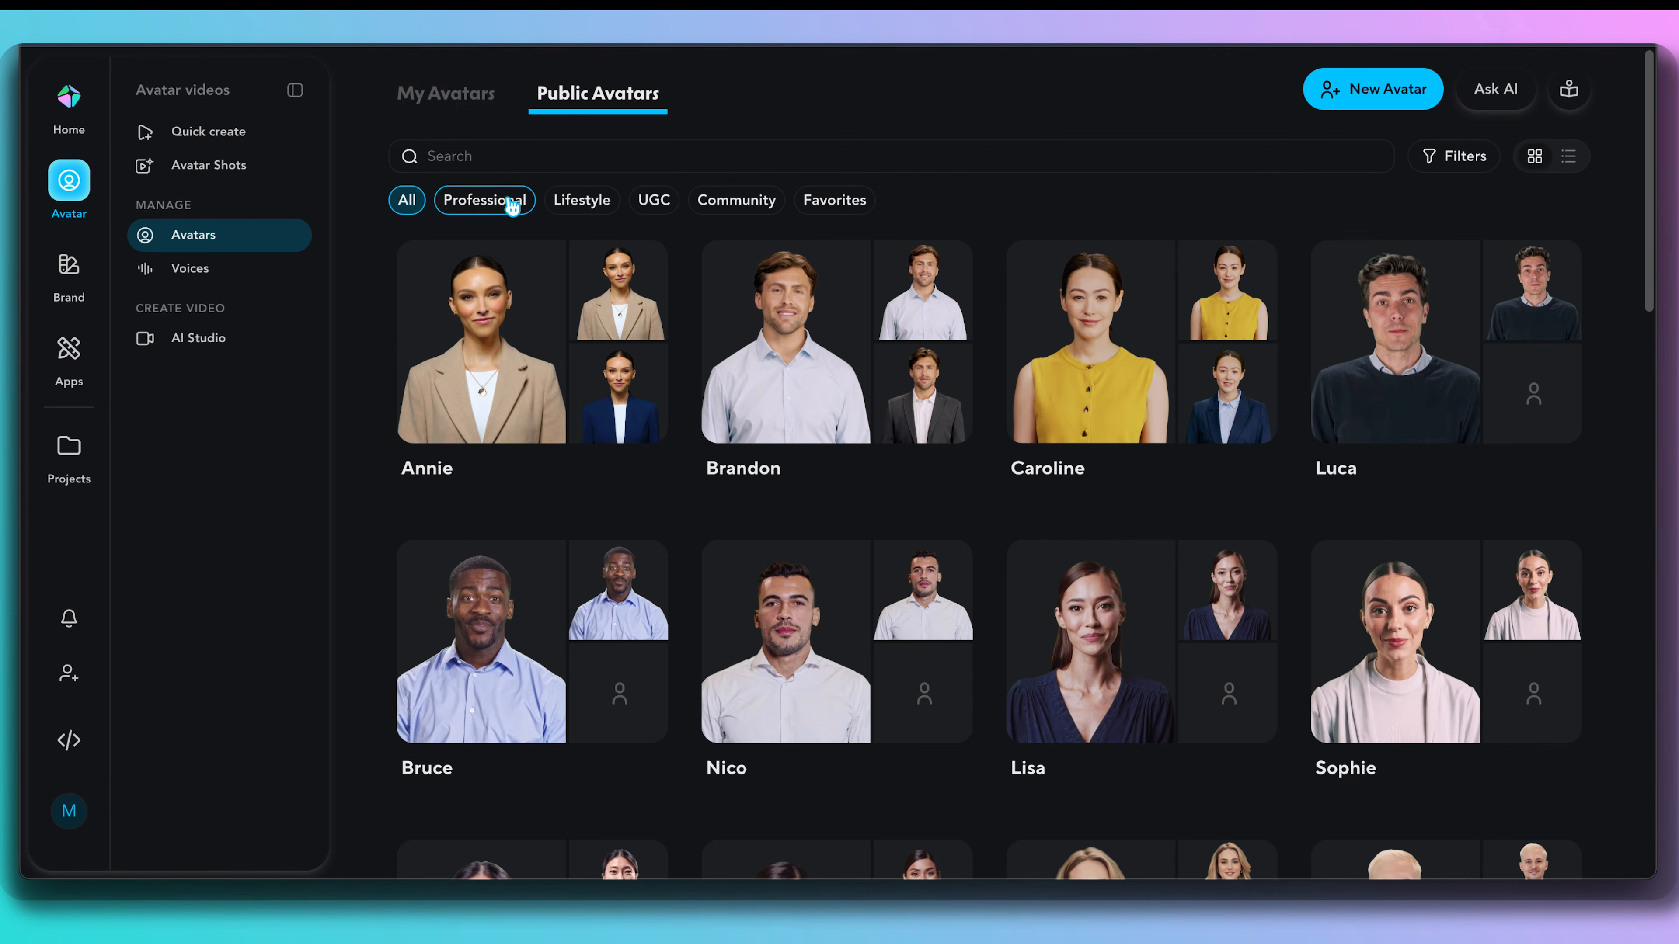
Switch to the personal avatars and open the one of the woman with the microphone to view its looks
{"action": "left_click", "coordinate": [417, 102]}
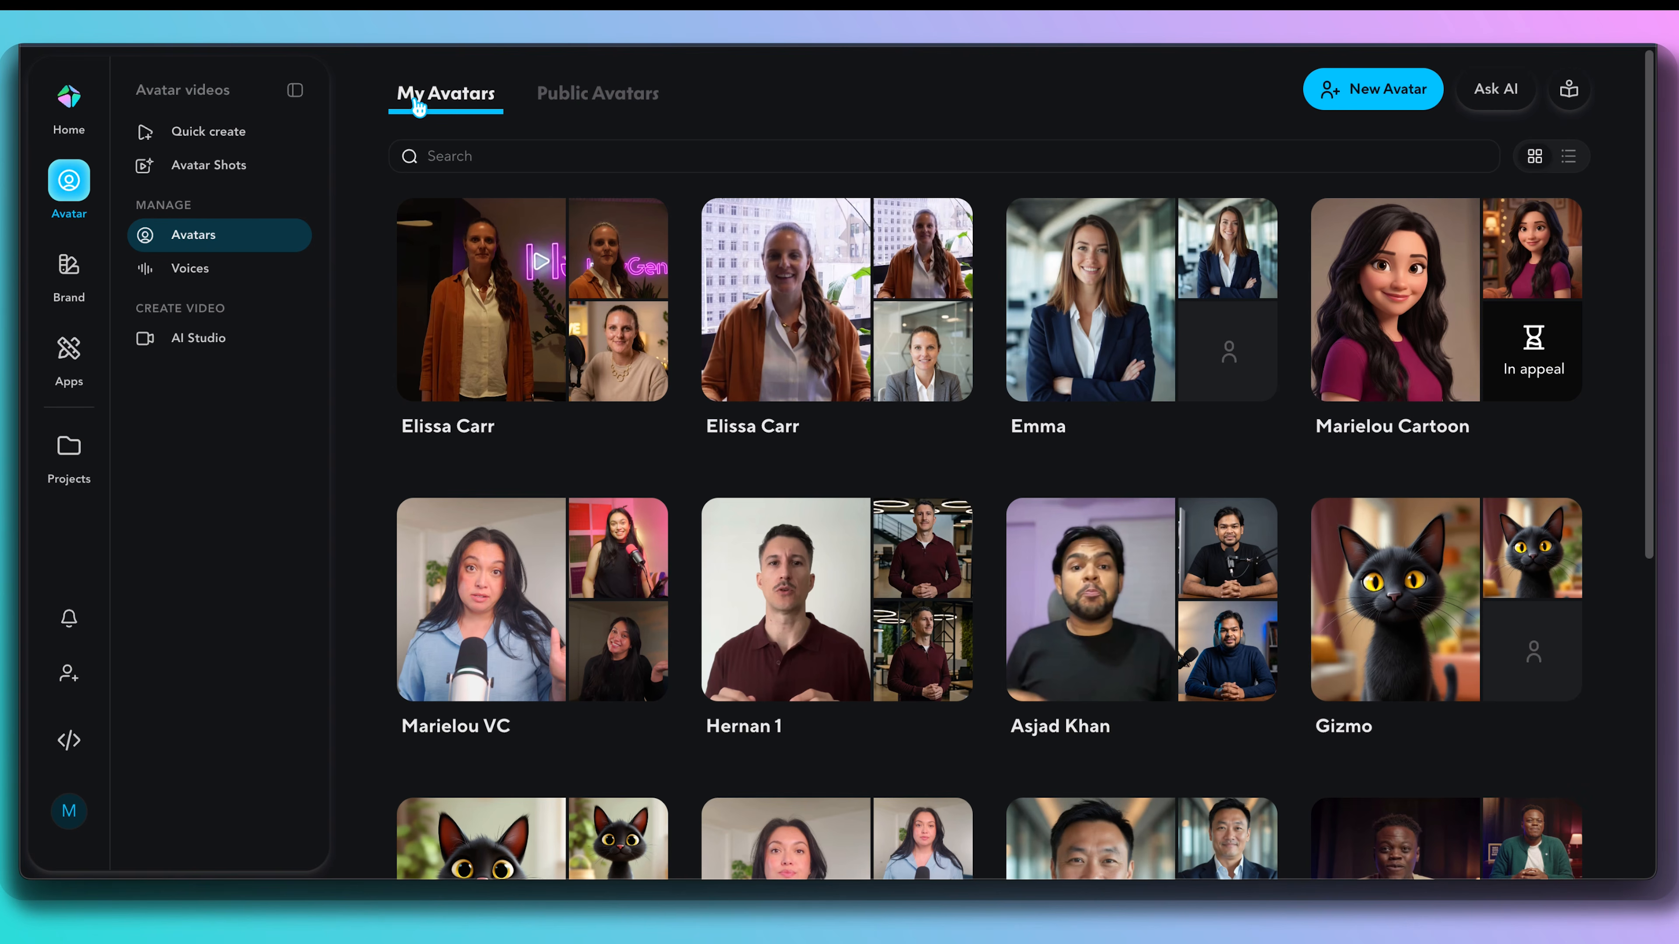
{"action": "left_click", "coordinate": [461, 738]}
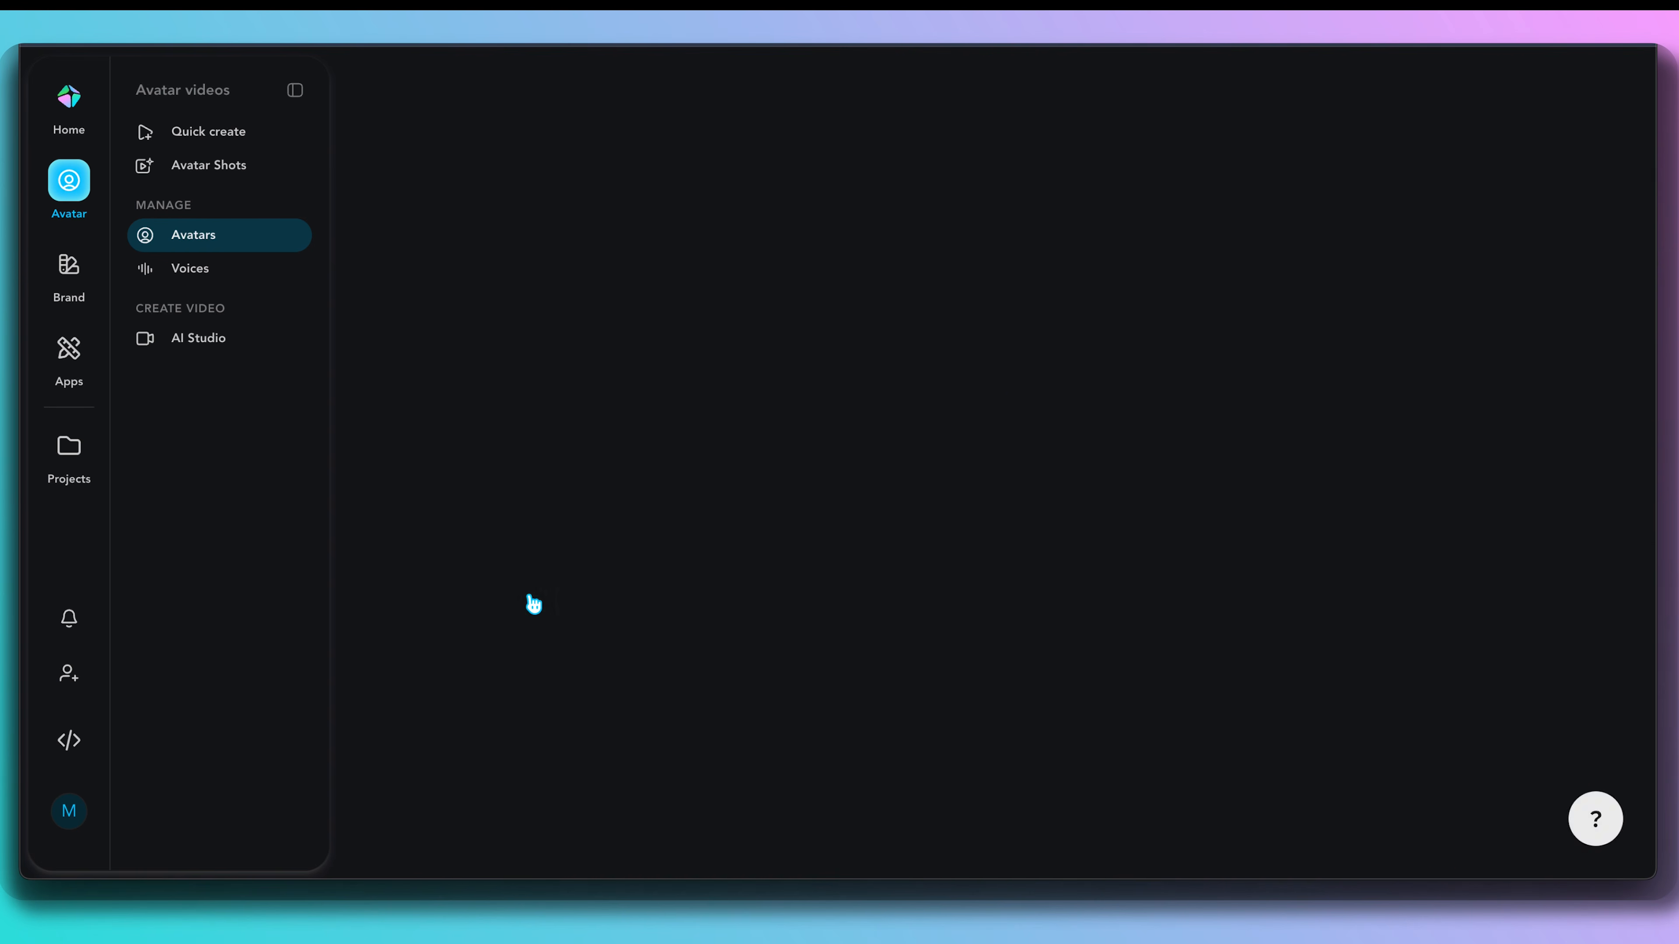
{"action": "scroll", "coordinate": [1284, 597], "scroll_direction": "down", "scroll_amount": 10}
Open the voices page and view both the personal voices and the HeyGen library
{"action": "left_click", "coordinate": [190, 268]}
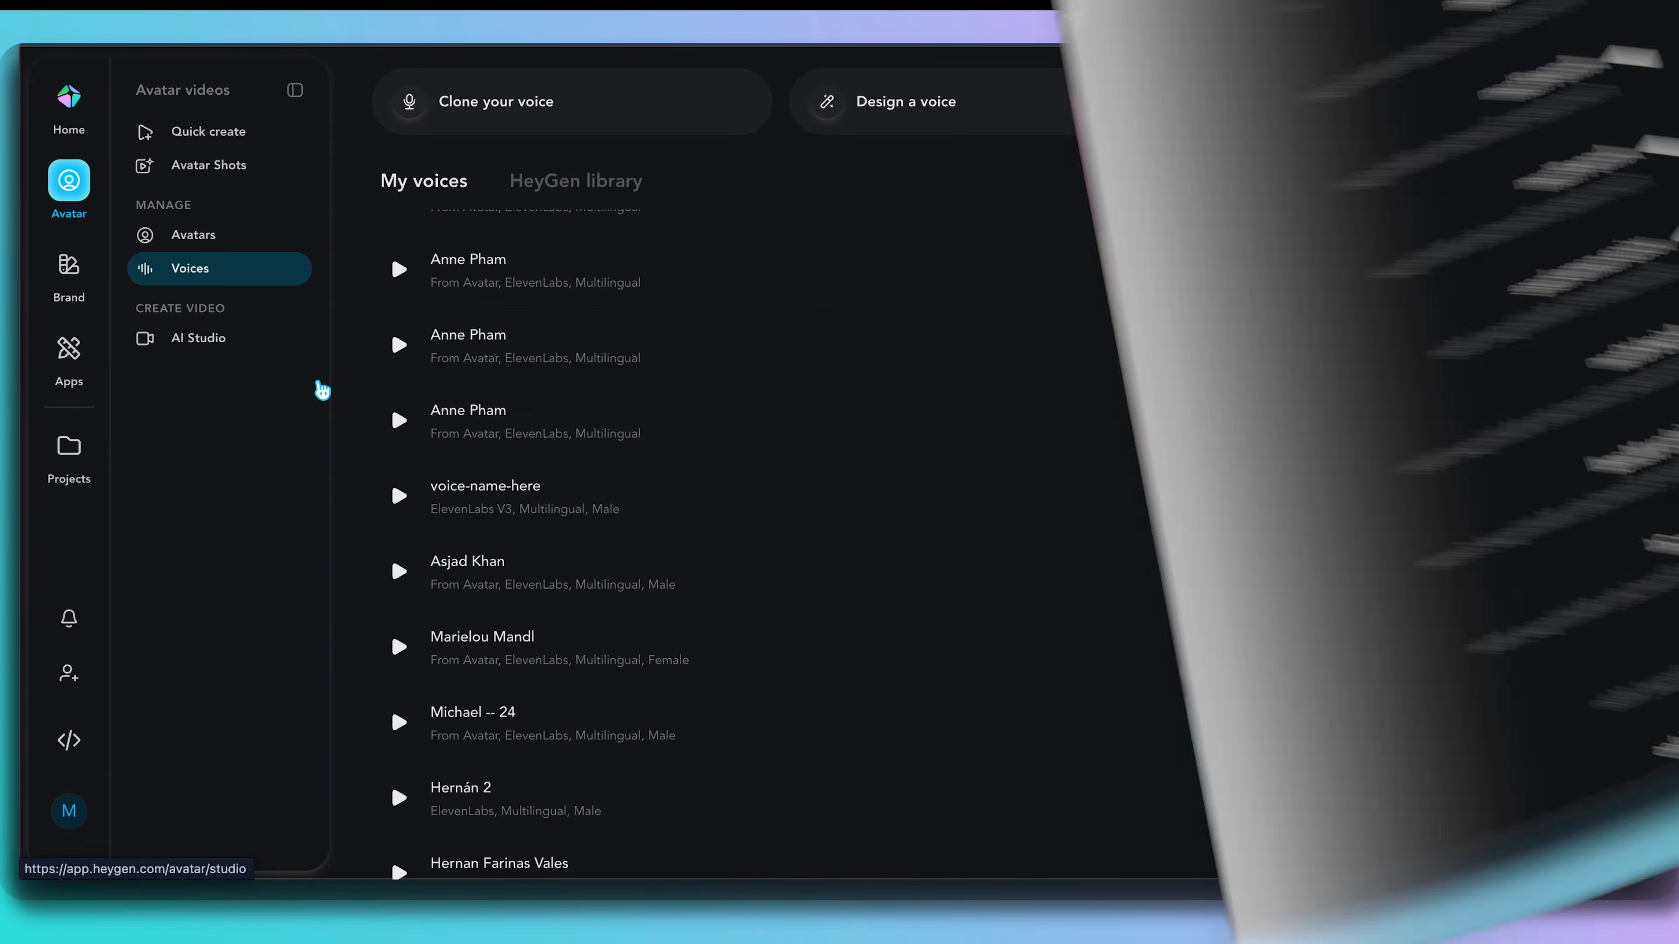
{"action": "left_click", "coordinate": [504, 211]}
{"action": "left_click", "coordinate": [429, 205]}
{"action": "left_click", "coordinate": [575, 207]}
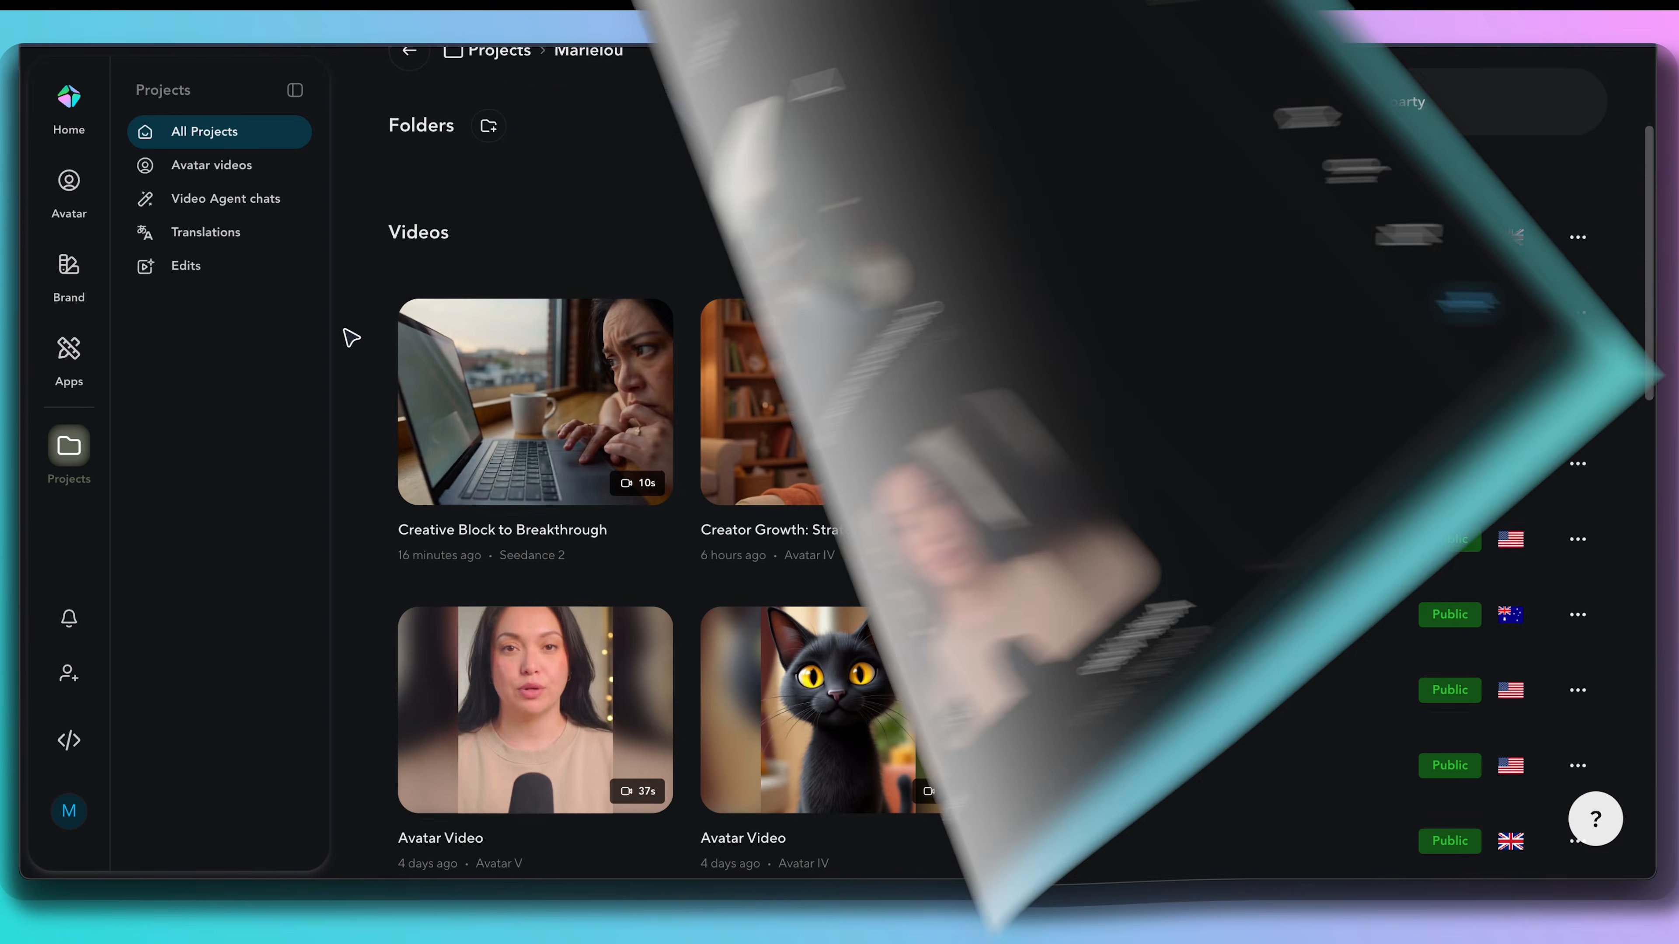
Look through the project videos and choose to build "Creator Growth: Strategy Over Volume" scene by scene
{"action": "scroll", "coordinate": [351, 337], "scroll_direction": "down", "scroll_amount": 3}
{"action": "scroll", "coordinate": [351, 338], "scroll_direction": "down", "scroll_amount": 3}
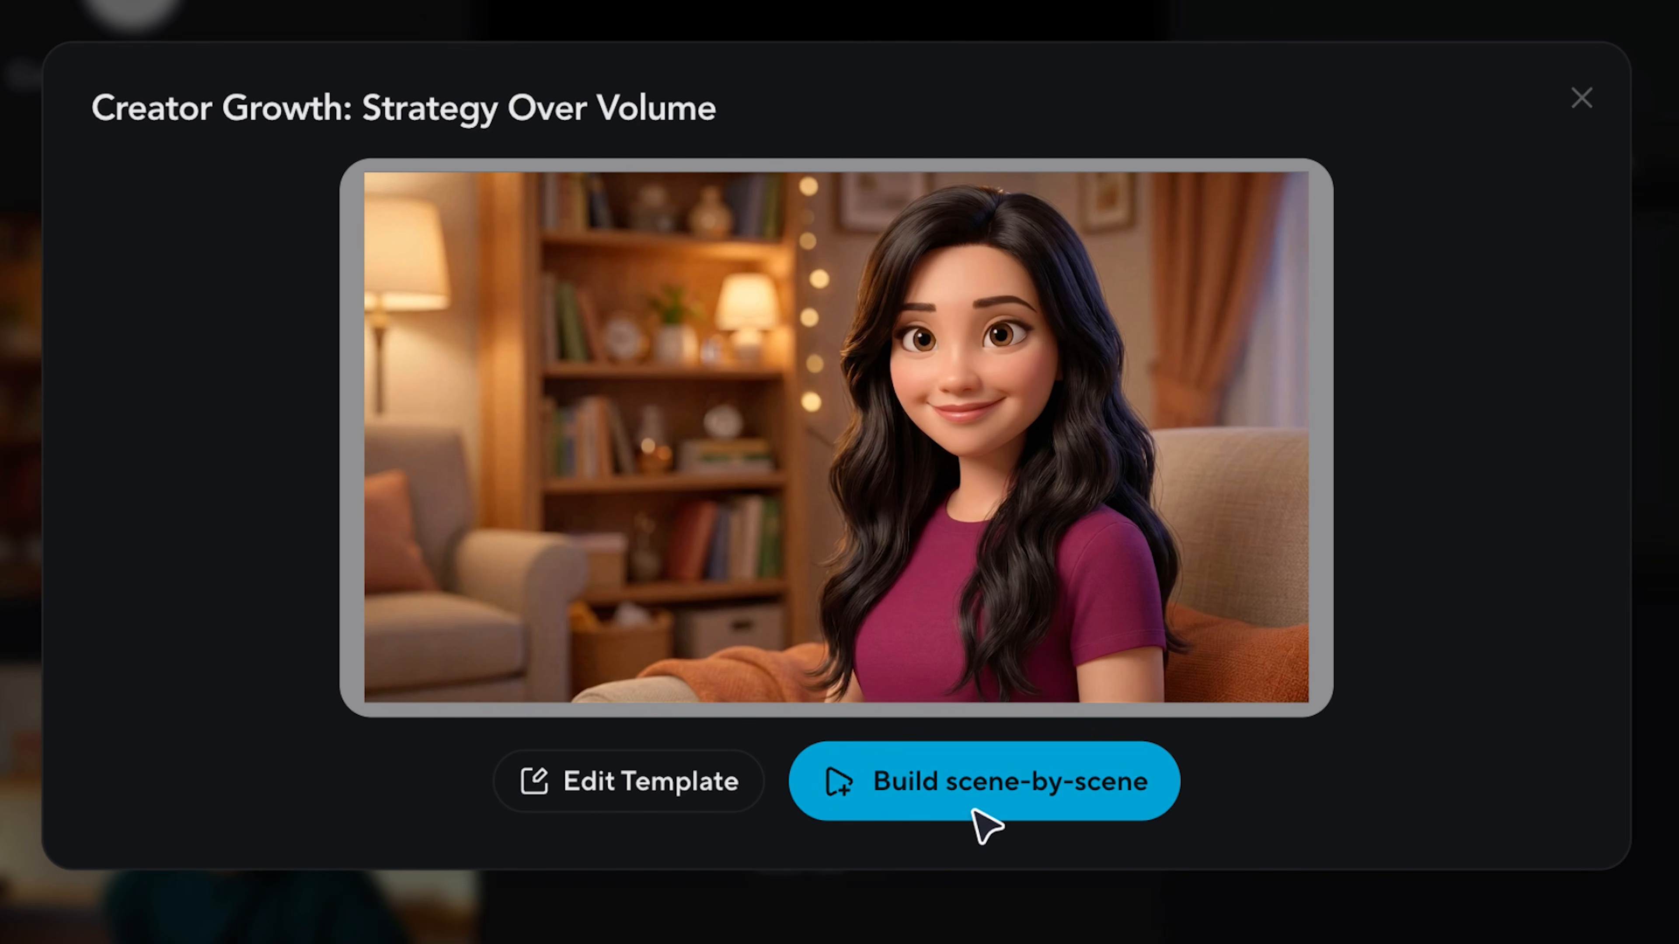
{"action": "left_click", "coordinate": [966, 823]}
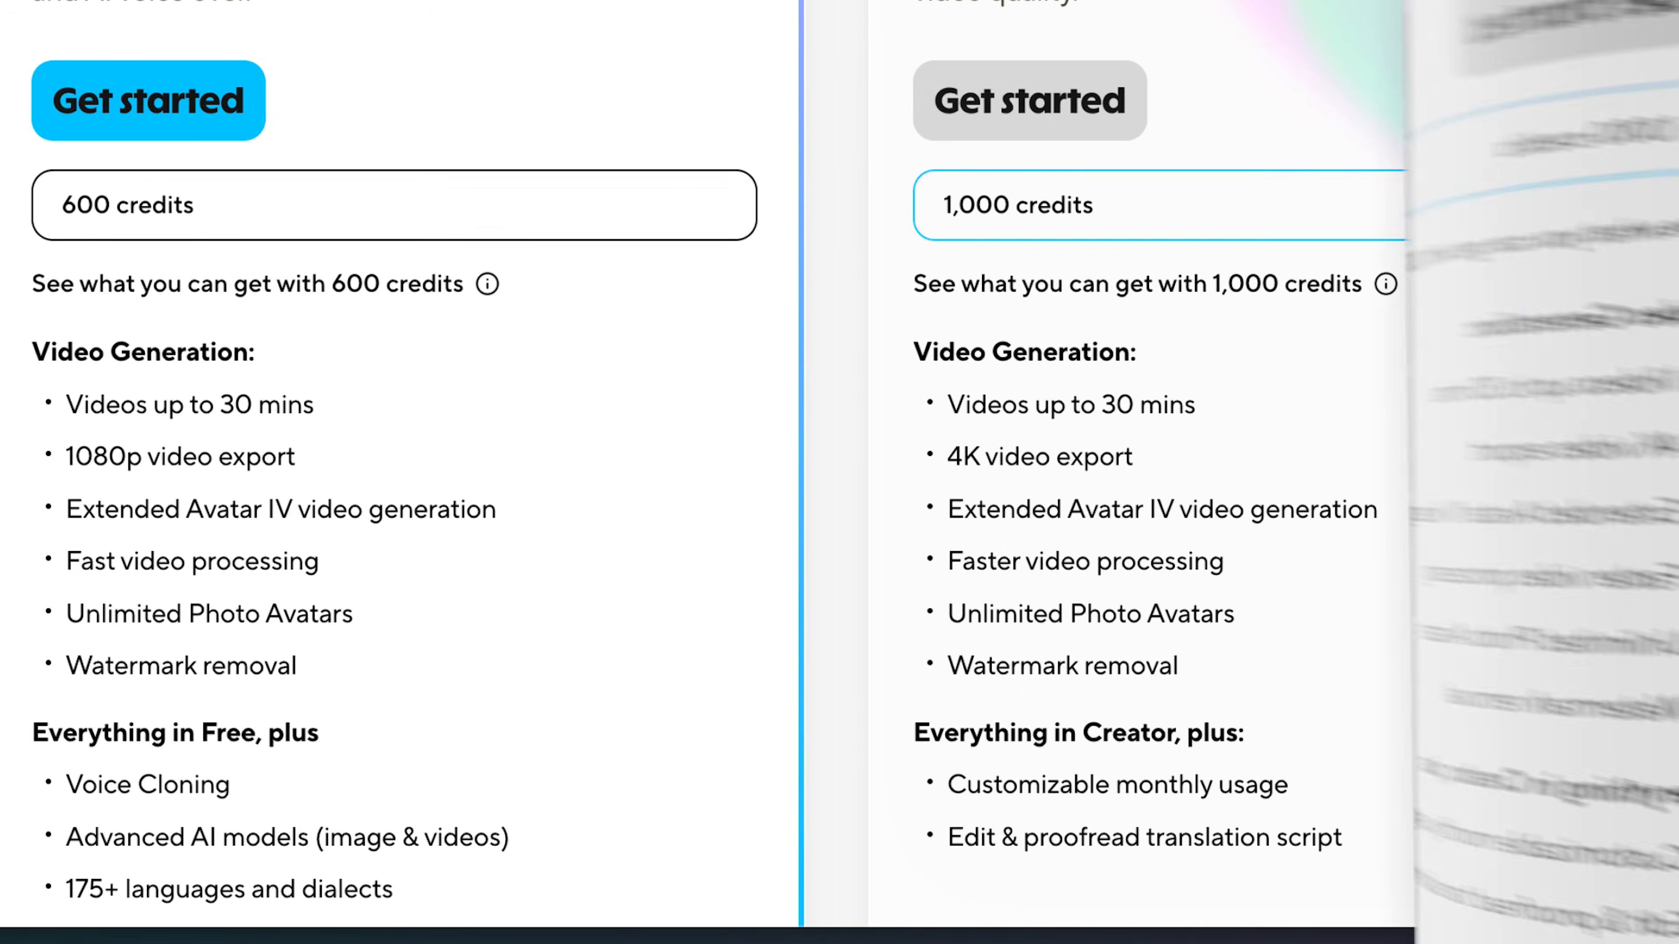
Review the credit amounts offered for the plan with 4K video export
{"action": "left_click", "coordinate": [1604, 212]}
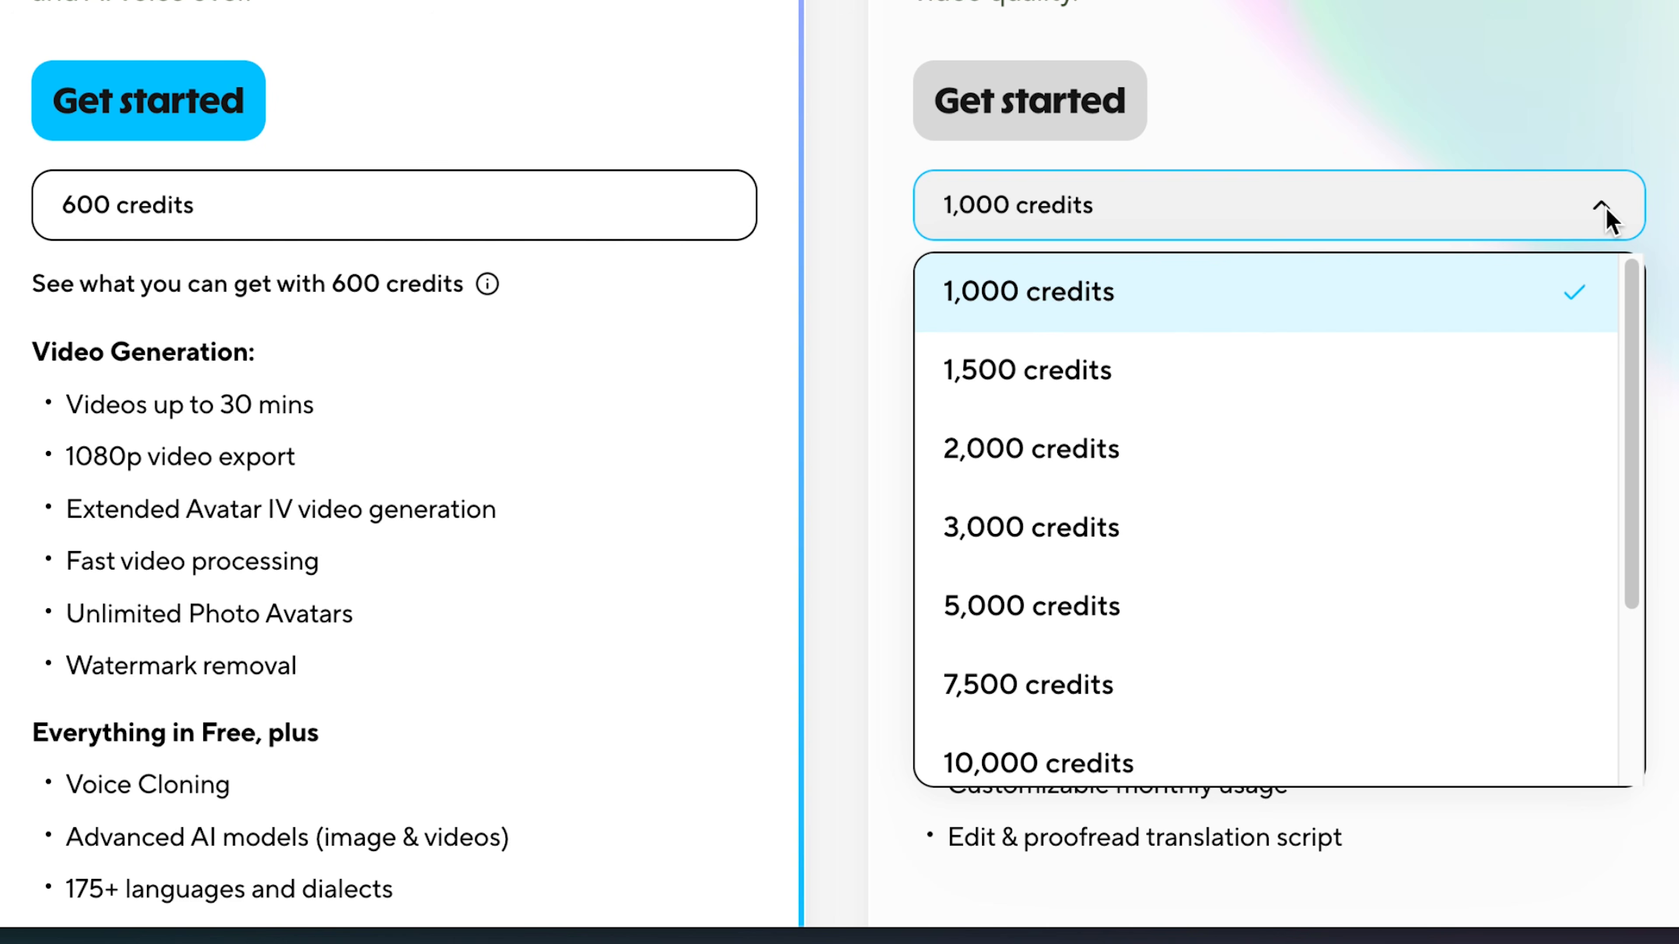
{"action": "scroll", "coordinate": [1612, 417], "scroll_direction": "down", "scroll_amount": 1}
{"action": "scroll", "coordinate": [1608, 421], "scroll_direction": "down", "scroll_amount": 3}
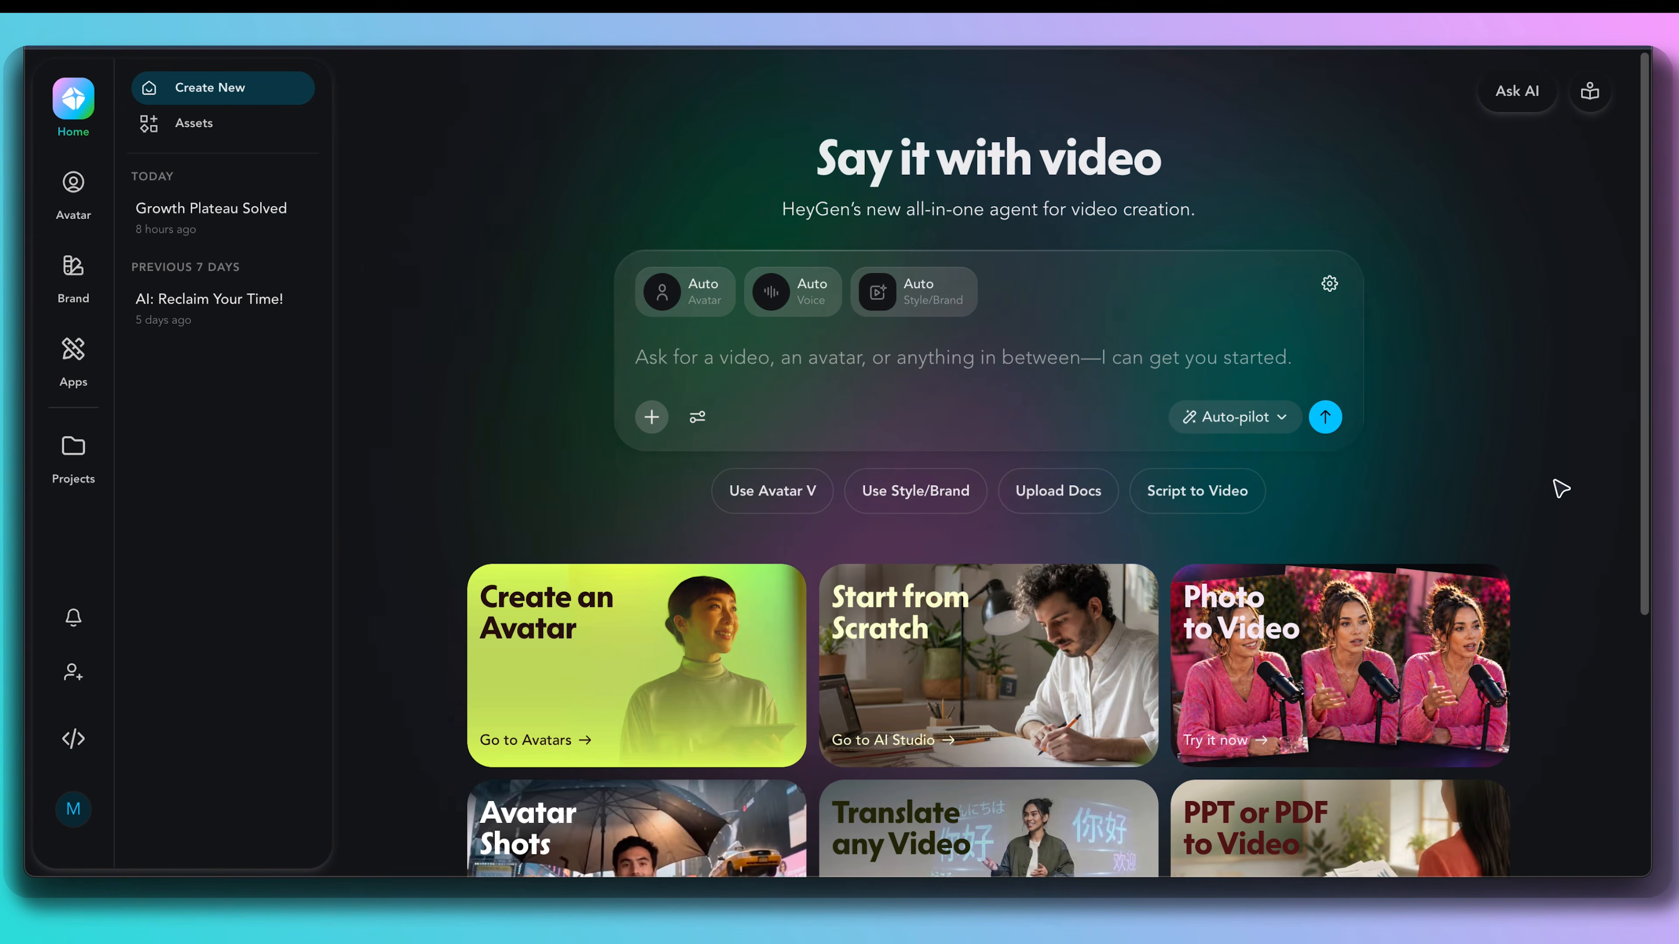
Examine the creation options on the home page, from Create an Avatar through PPT or PDF to Video
{"action": "scroll", "coordinate": [1561, 488], "scroll_direction": "down", "scroll_amount": 5}
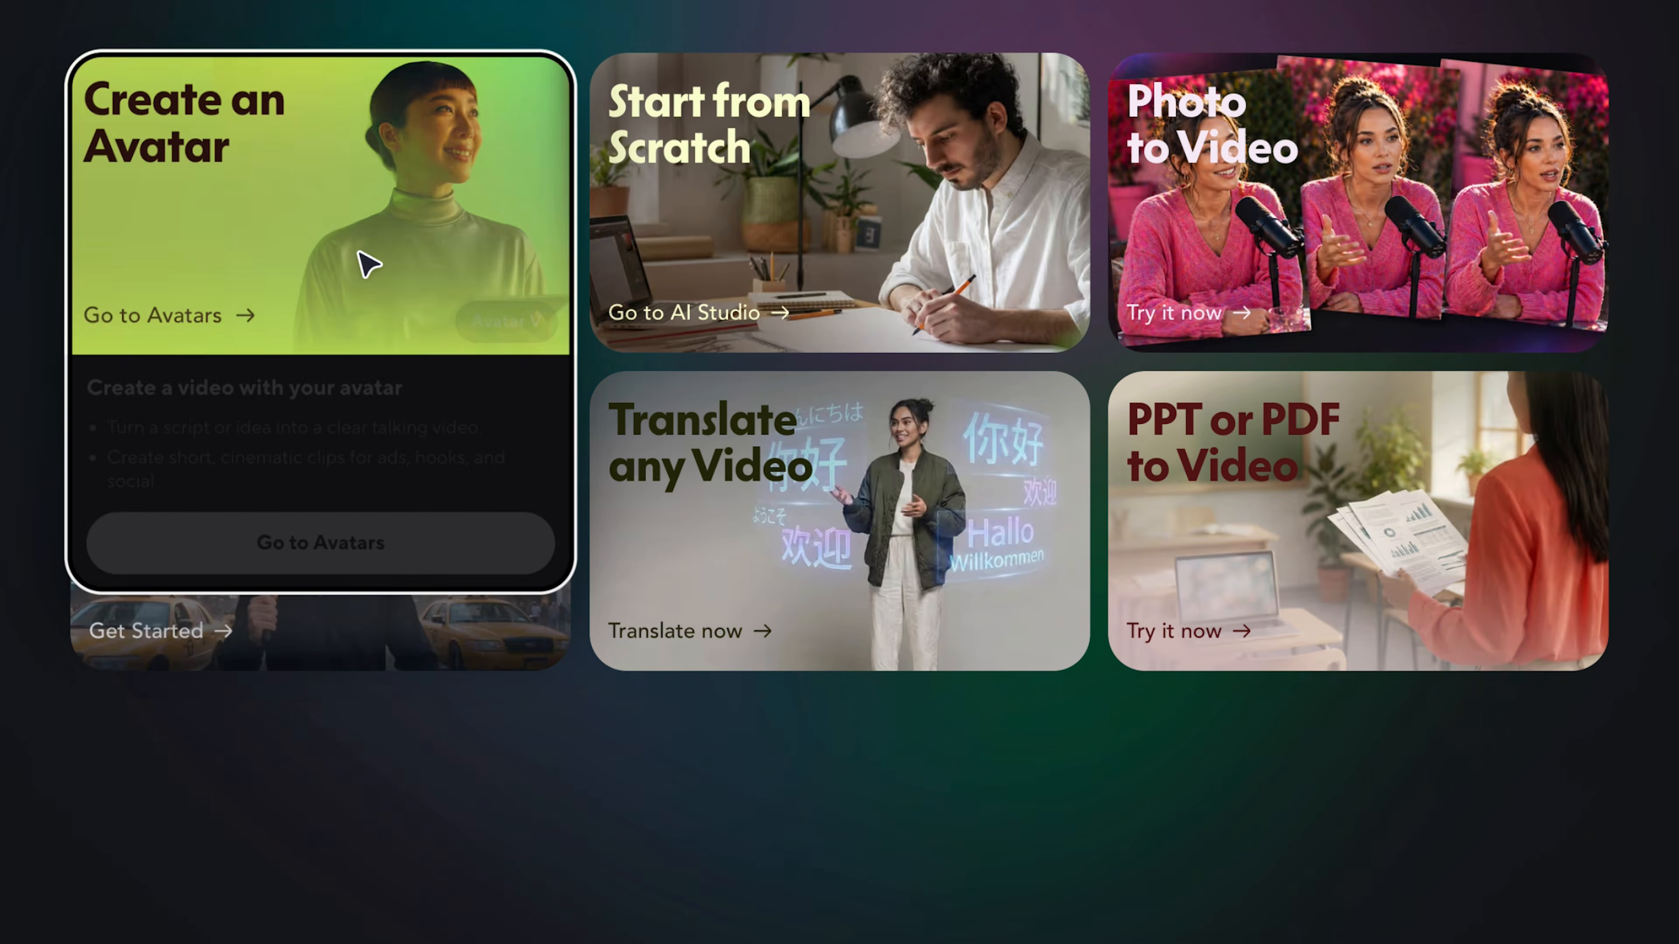
{"action": "mouse_move", "coordinate": [850, 254]}
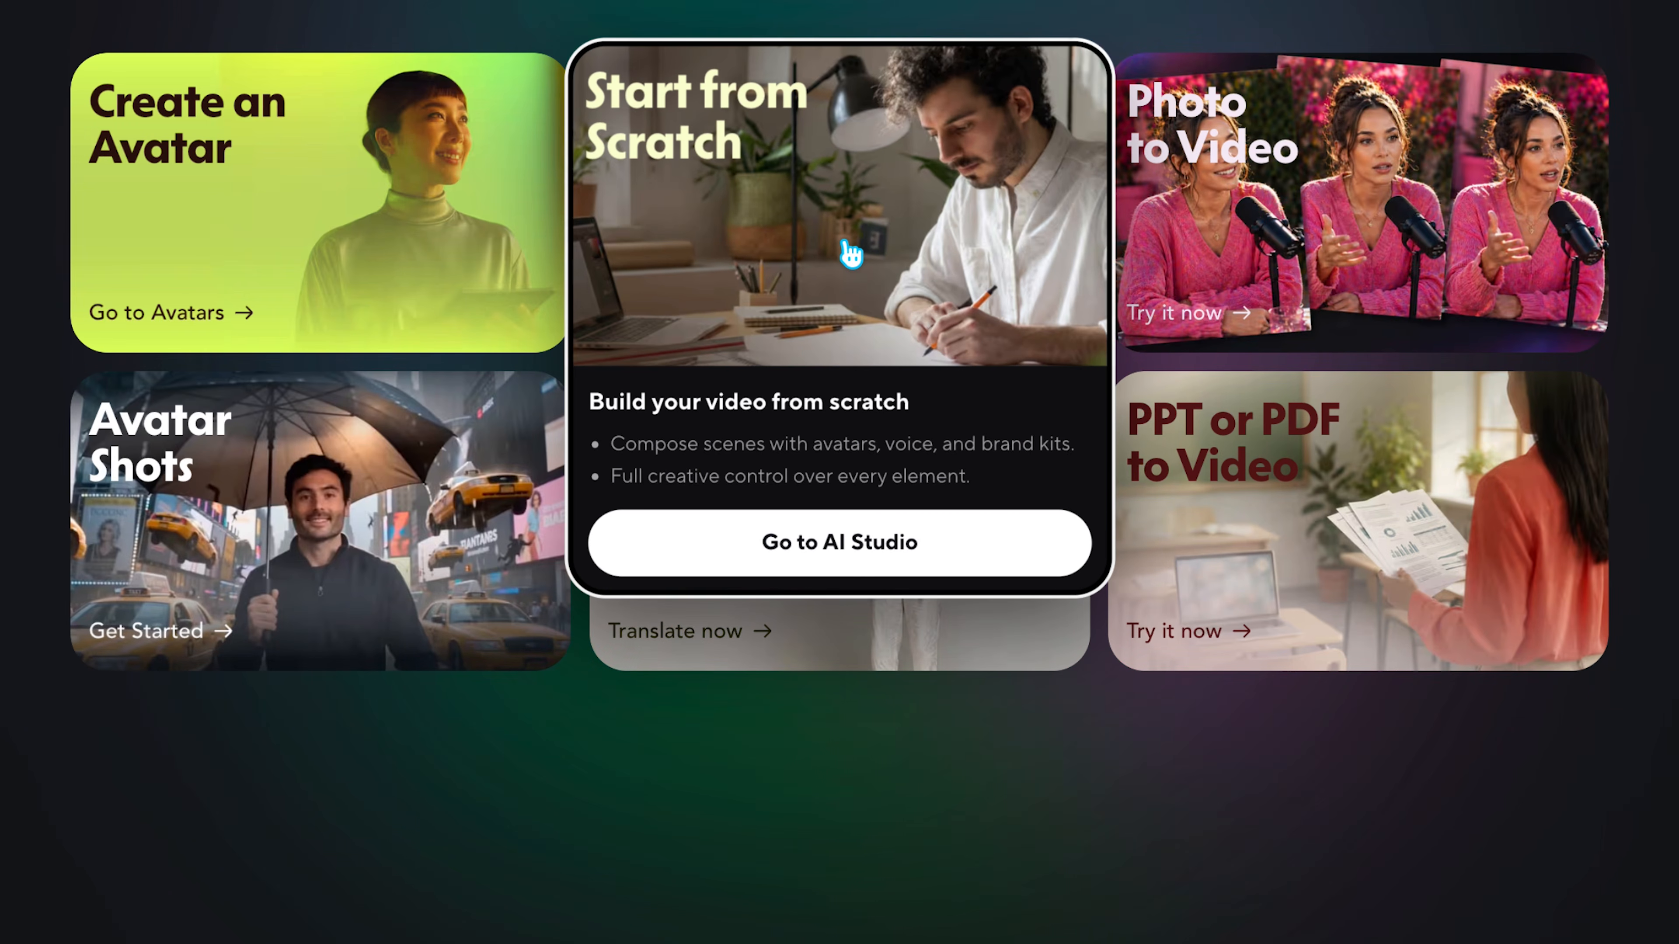
{"action": "mouse_move", "coordinate": [1317, 250]}
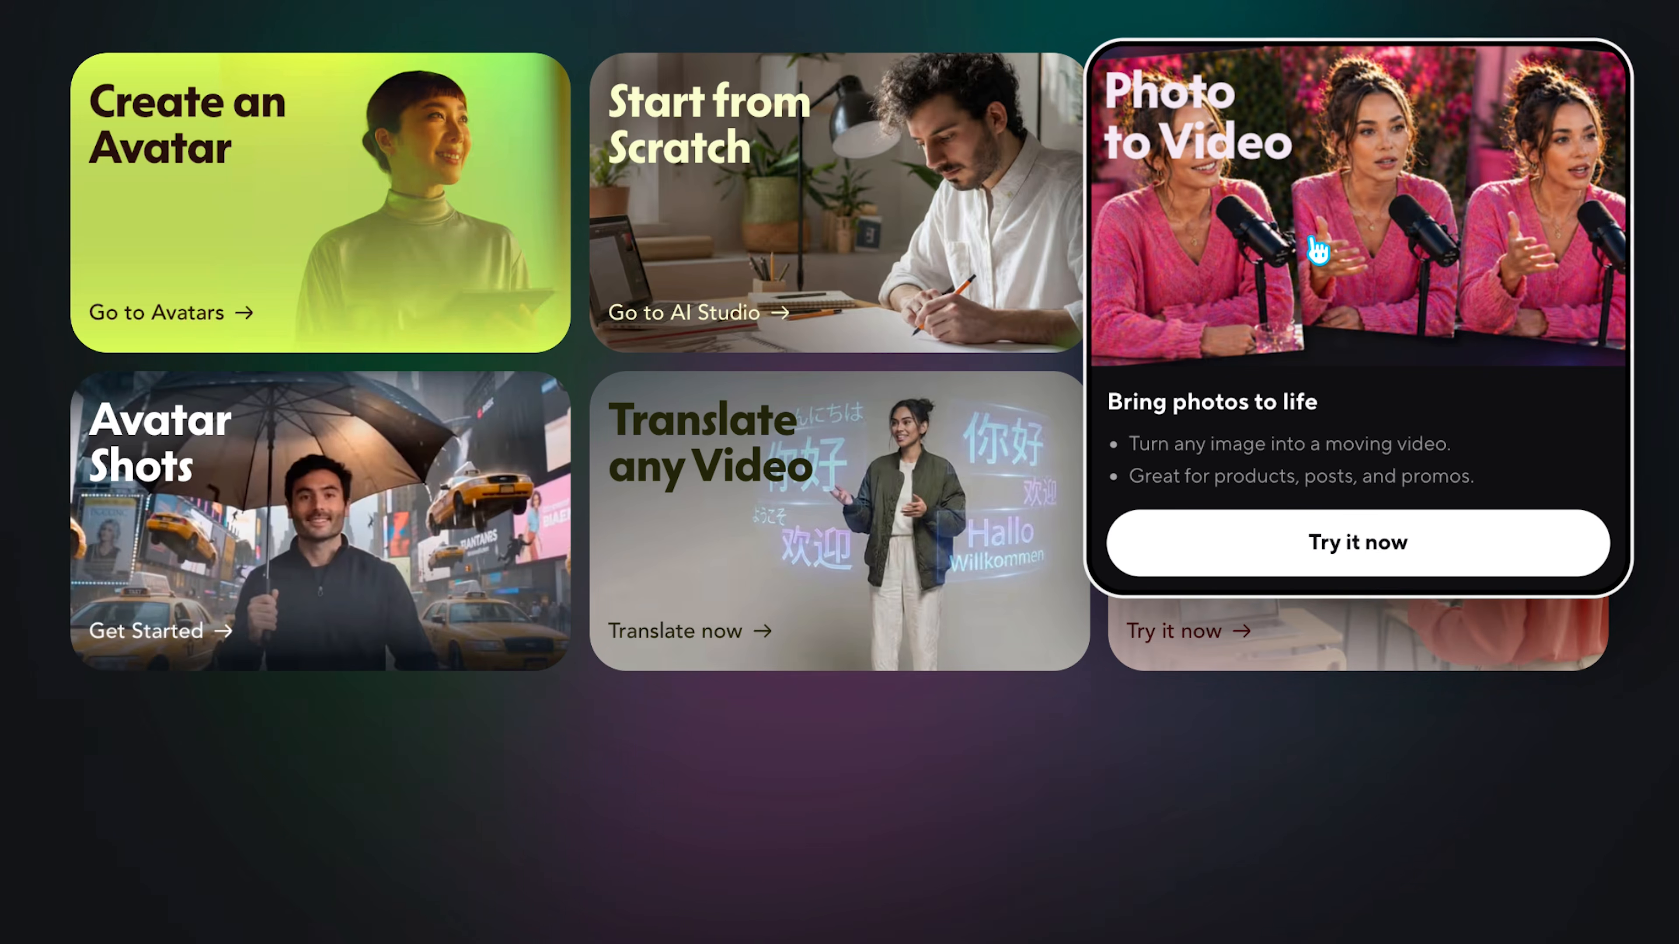
{"action": "mouse_move", "coordinate": [480, 568]}
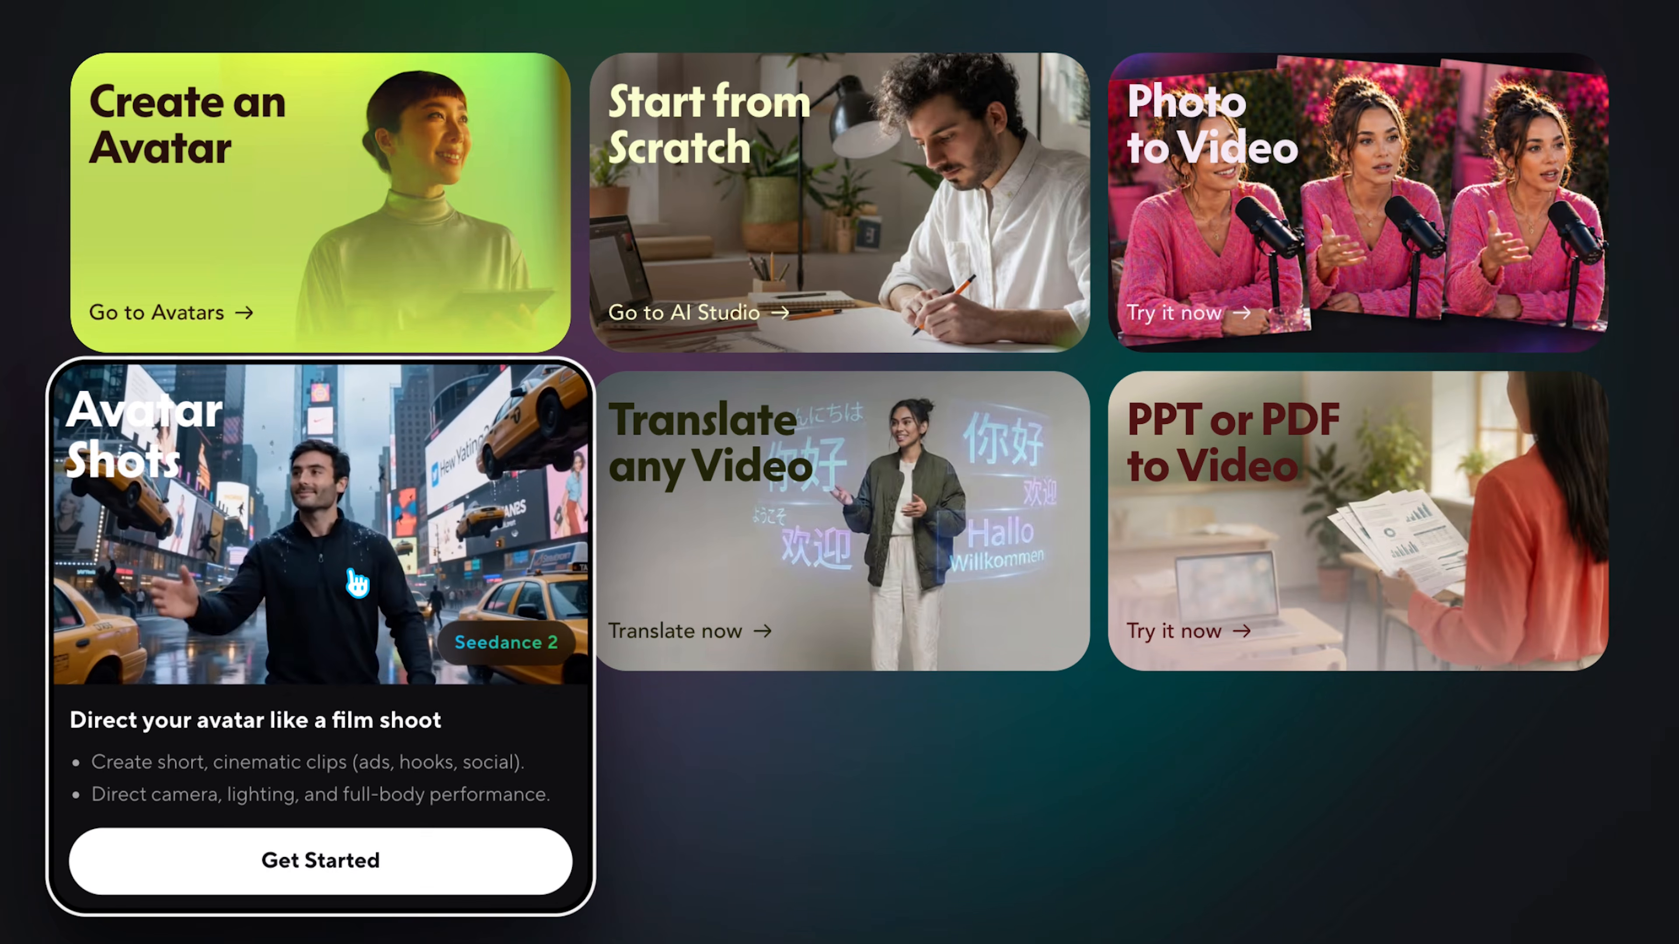
{"action": "mouse_move", "coordinate": [863, 547]}
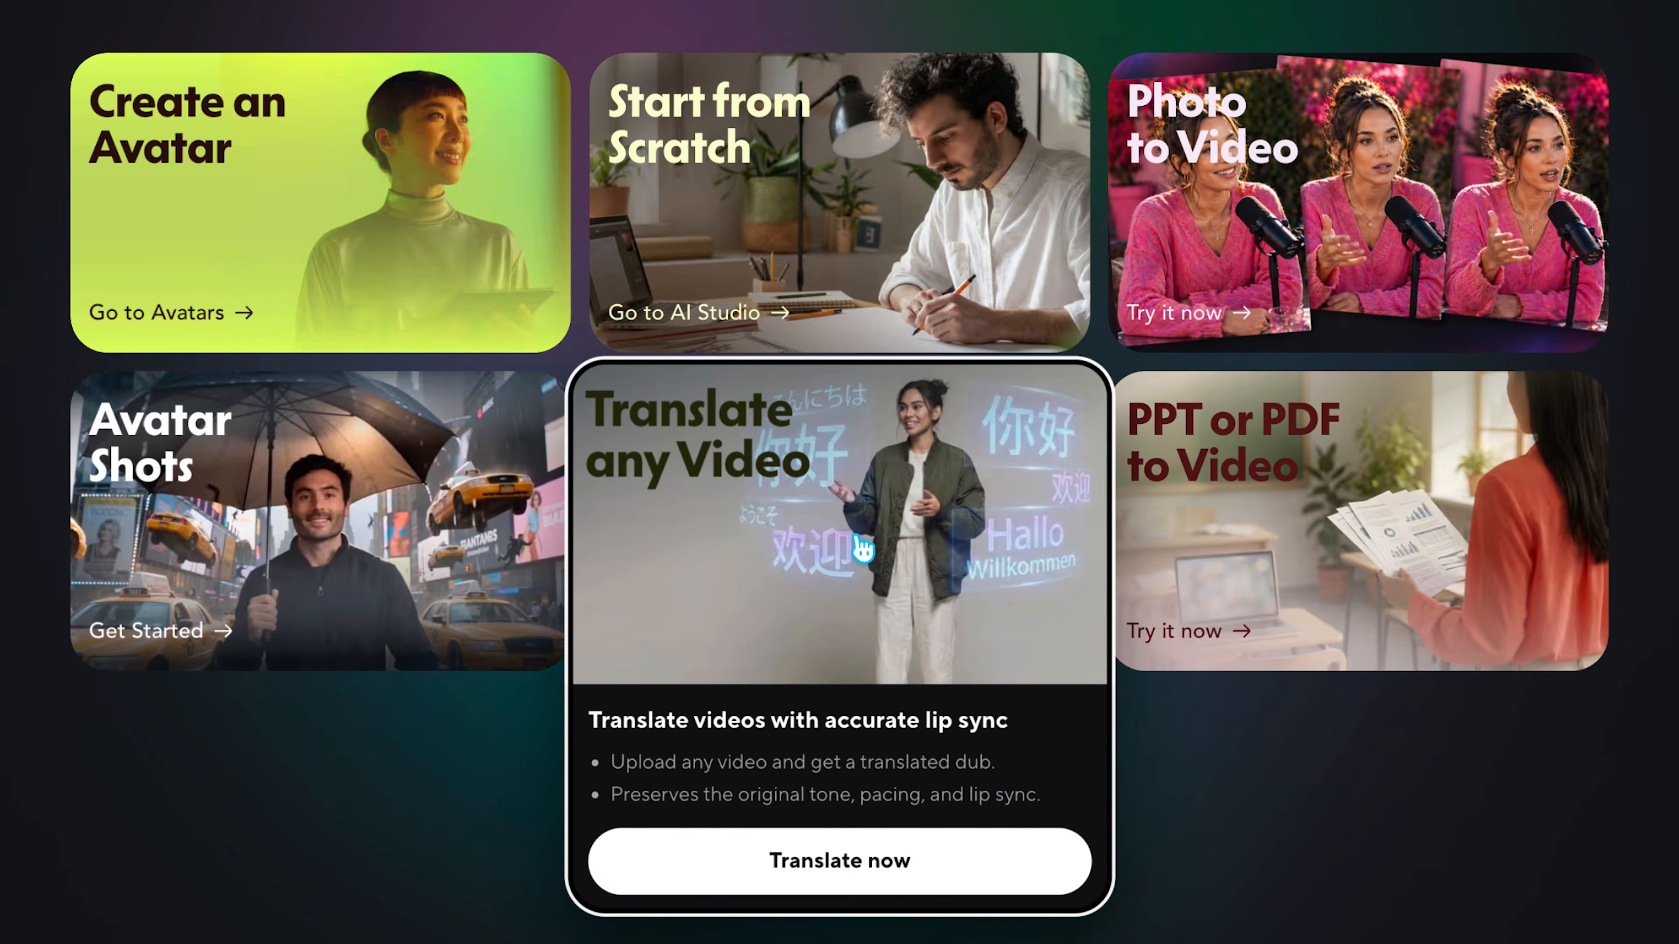
{"action": "mouse_move", "coordinate": [1339, 535]}
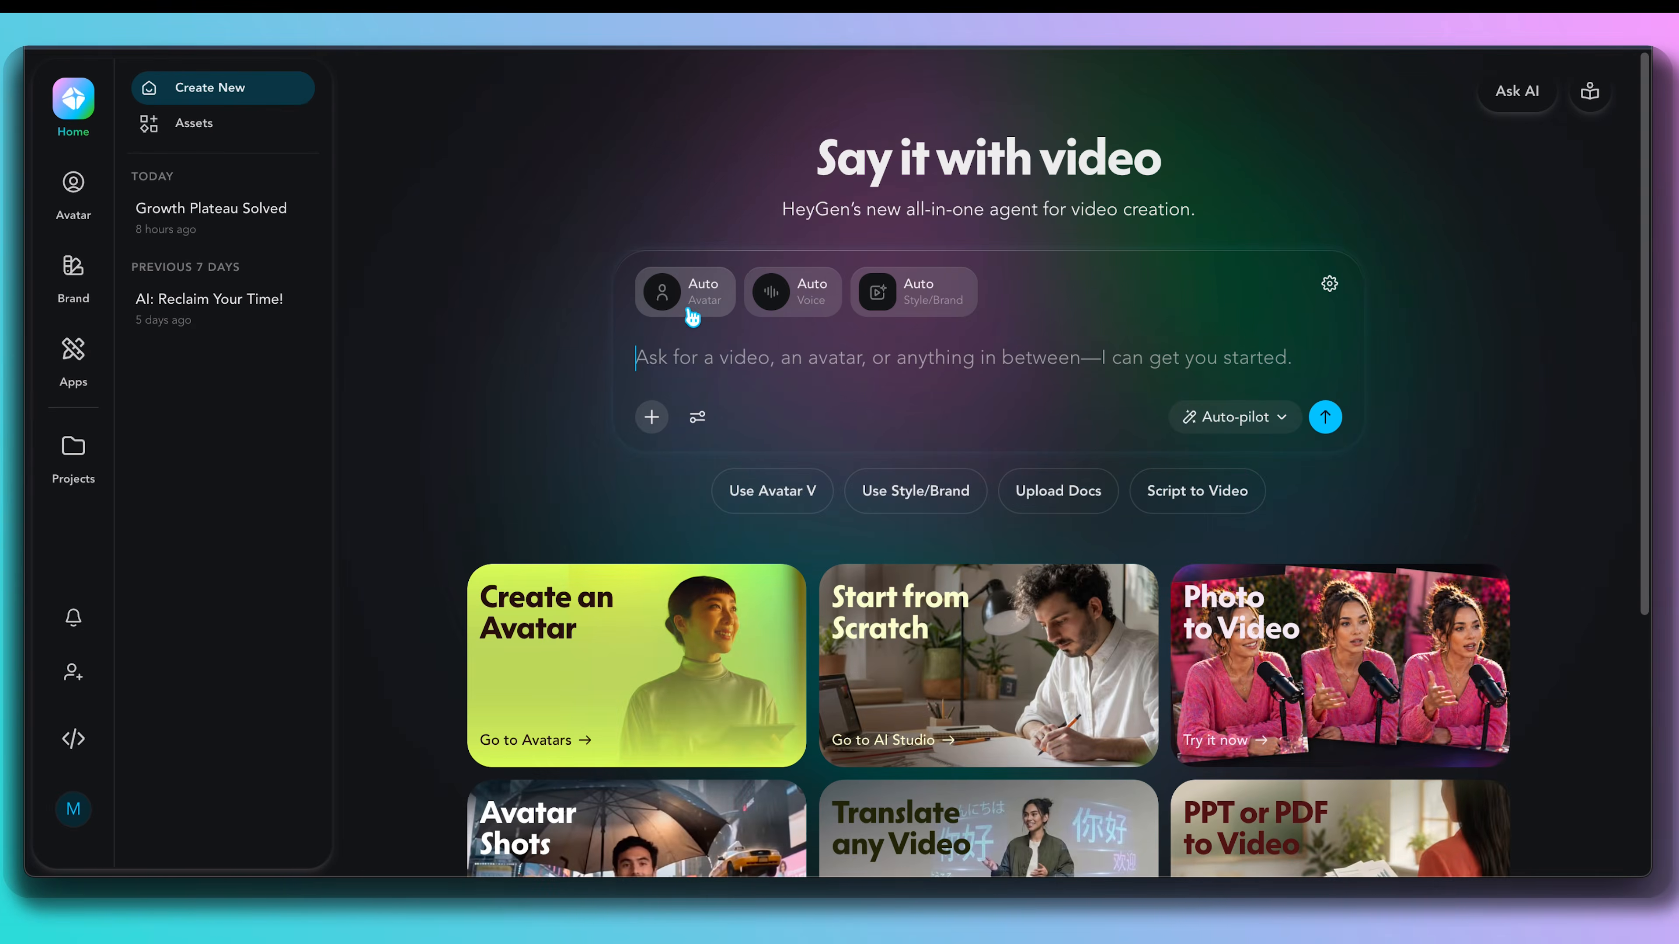
Select Gizmo from the personal avatars as the avatar for the video prompt
{"action": "left_click", "coordinate": [687, 291]}
{"action": "scroll", "coordinate": [941, 443], "scroll_direction": "down", "scroll_amount": 6}
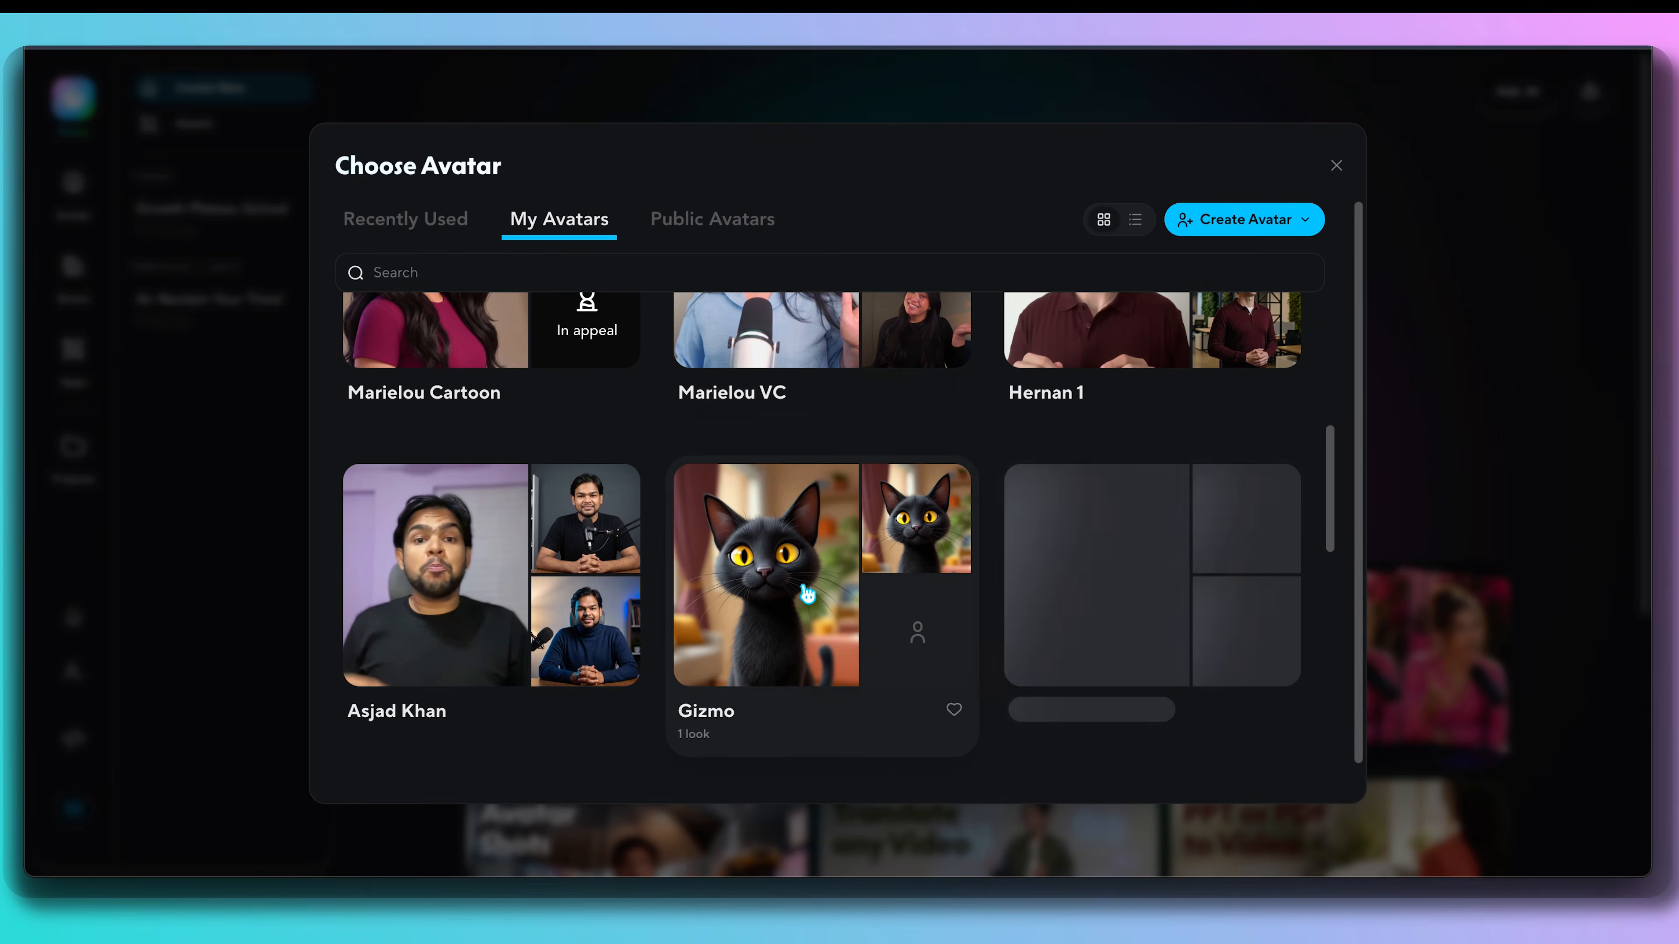
{"action": "left_click", "coordinate": [789, 633]}
Write the prompt "create a video with this script:" followed by Gizmo's script introducing his gadget and tech review channel
{"action": "left_click", "coordinate": [727, 371]}
{"action": "left_click", "coordinate": [778, 365]}
{"action": "type", "text": "create a video with this script"}
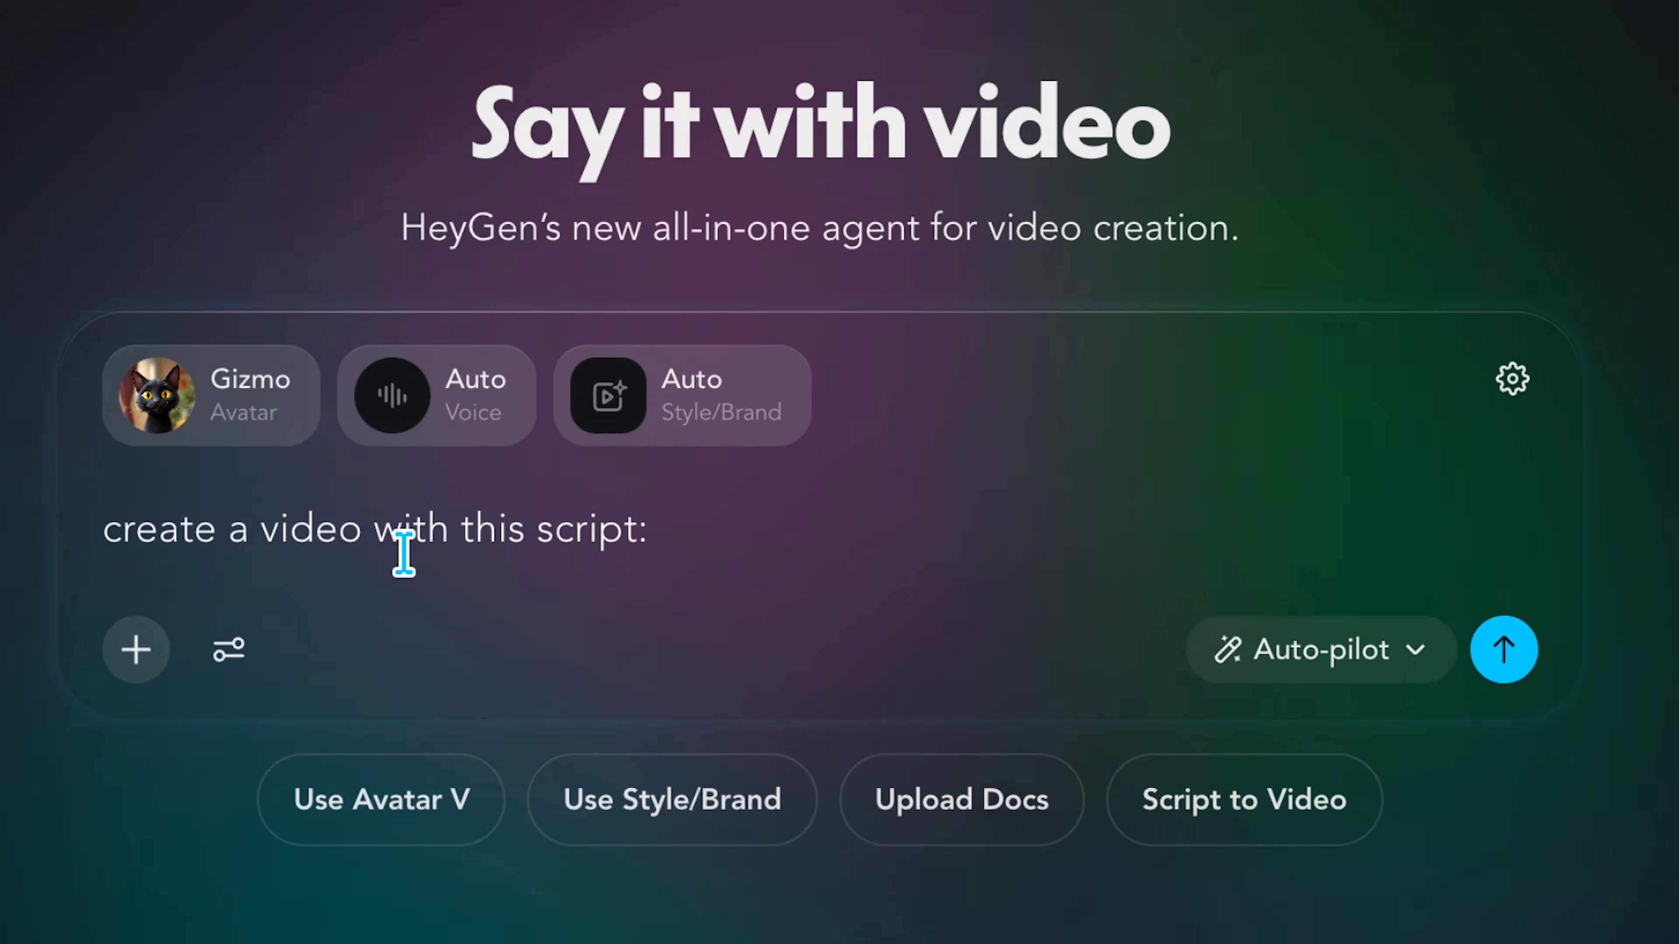
{"action": "type", "text": ":"}
{"action": "key", "text": "shift+Return"}
{"action": "key", "text": "shift+Return"}
{"action": "type", "text": "My name is Gizmo and I love gadgets. Every time my humans bring home new tech I just have to check it out. On this channel I will be reviewing the latest and greatest tech while giving you my superior cat point of view. Clearly, you will want to subscribe."}
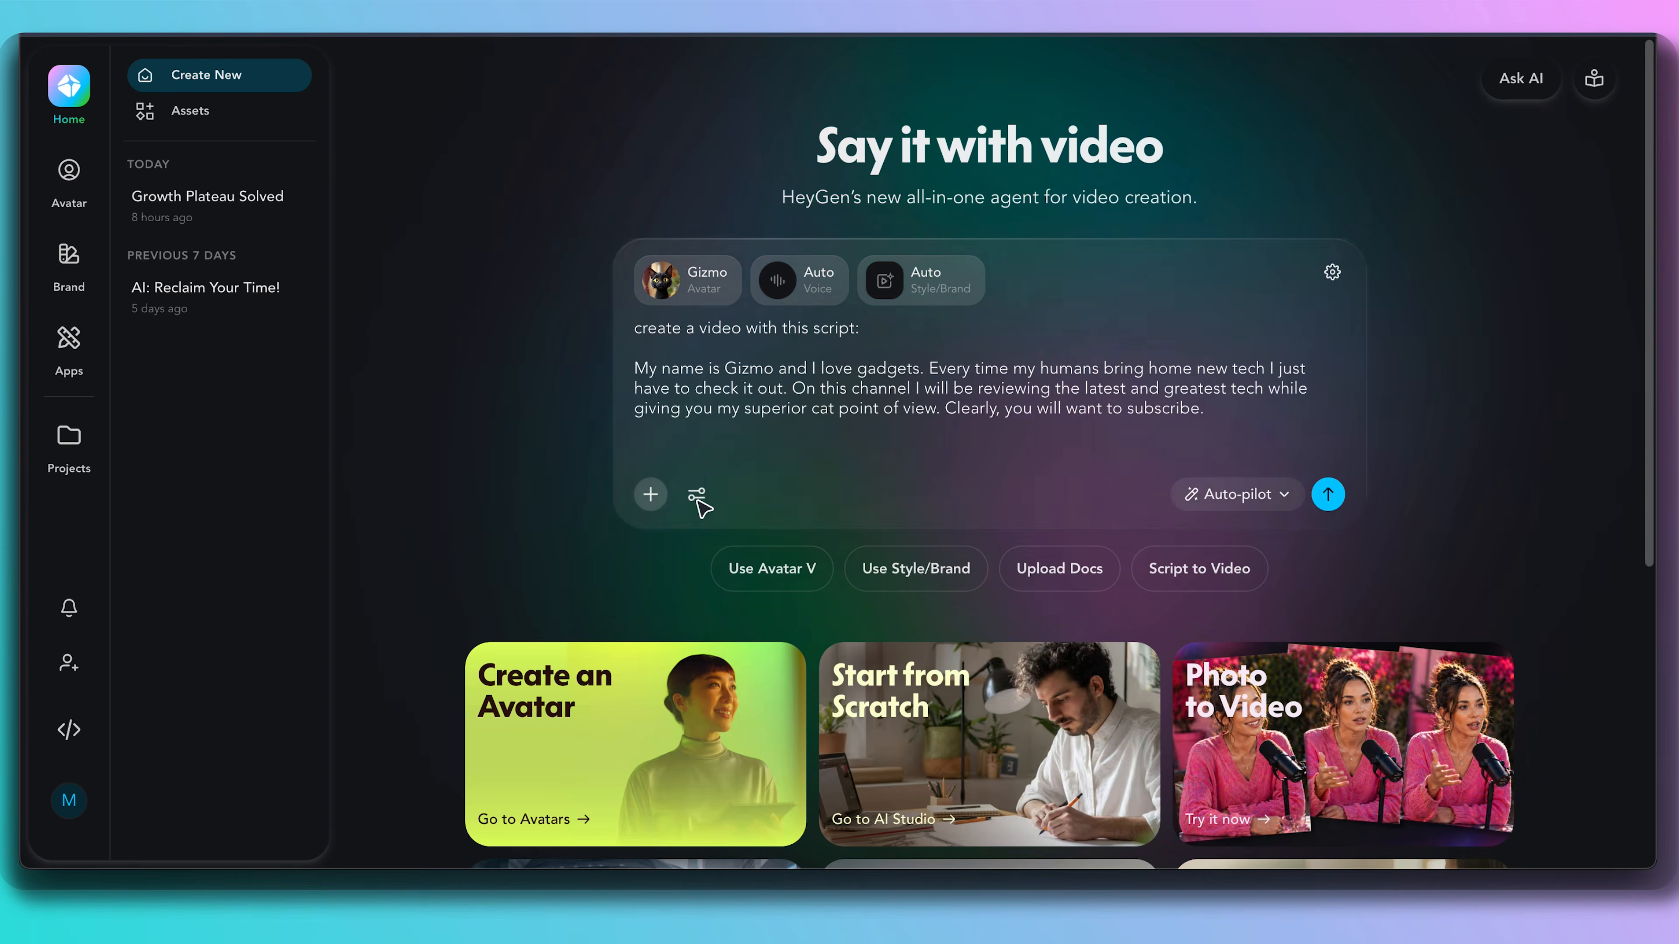
Open the additional video settings of the prompt
{"action": "left_click", "coordinate": [697, 491]}
{"action": "left_click", "coordinate": [514, 276]}
{"action": "left_click", "coordinate": [526, 358]}
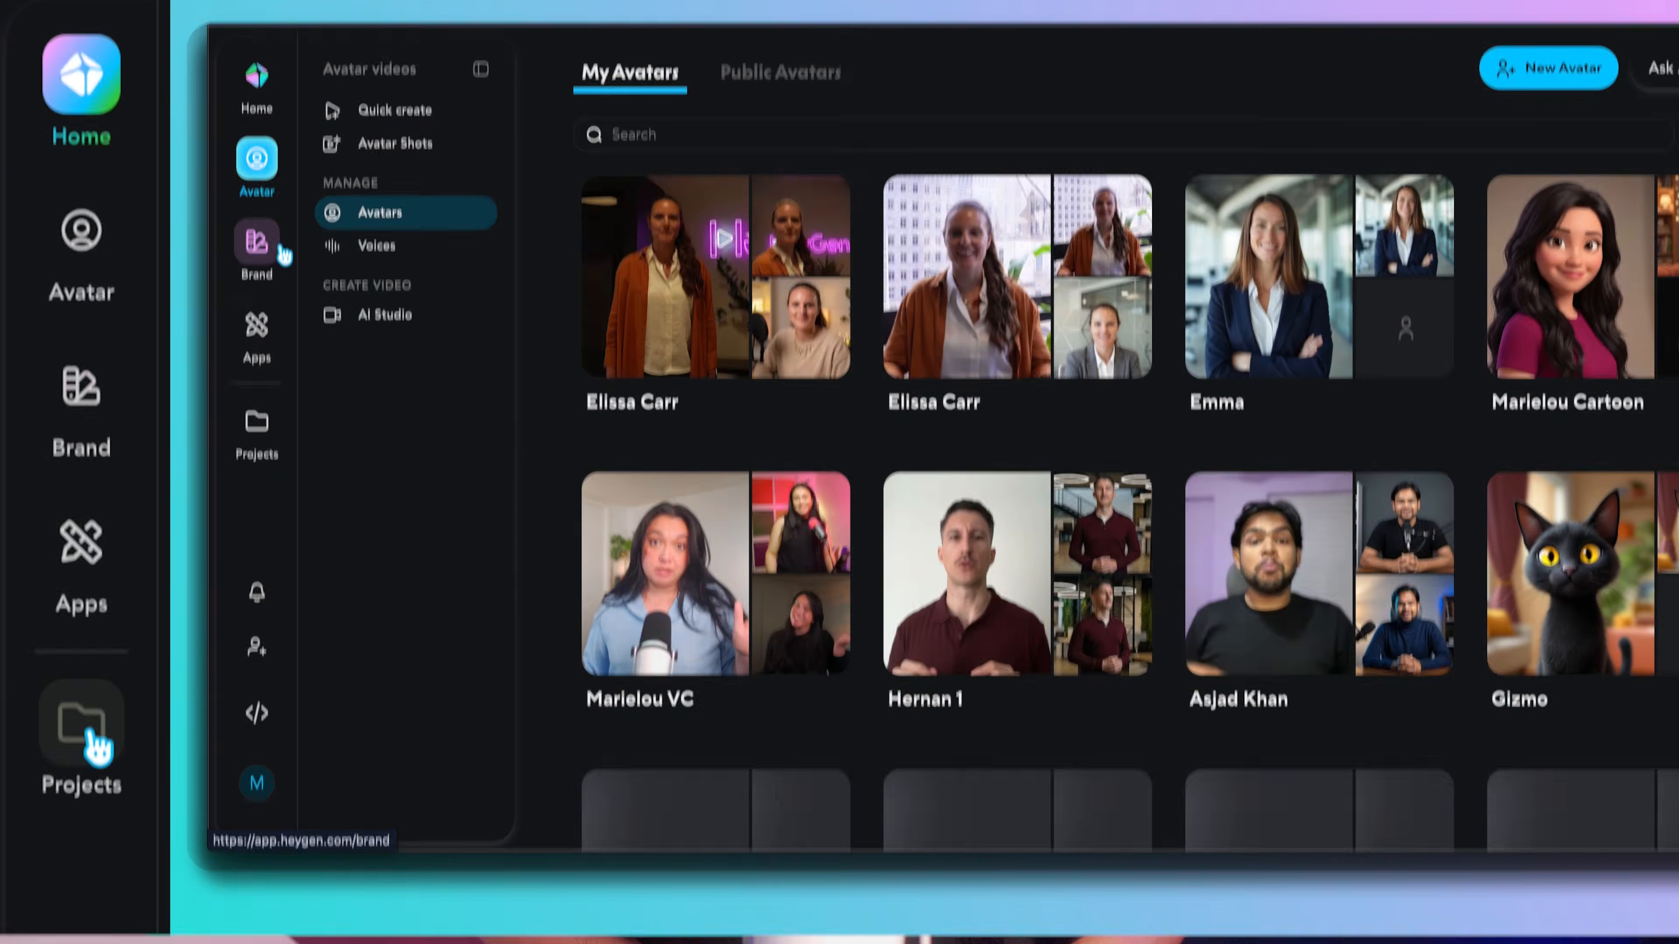
View the Brand, Apps and Projects sections in turn and return to Home
{"action": "left_click", "coordinate": [285, 255]}
{"action": "left_click", "coordinate": [278, 337]}
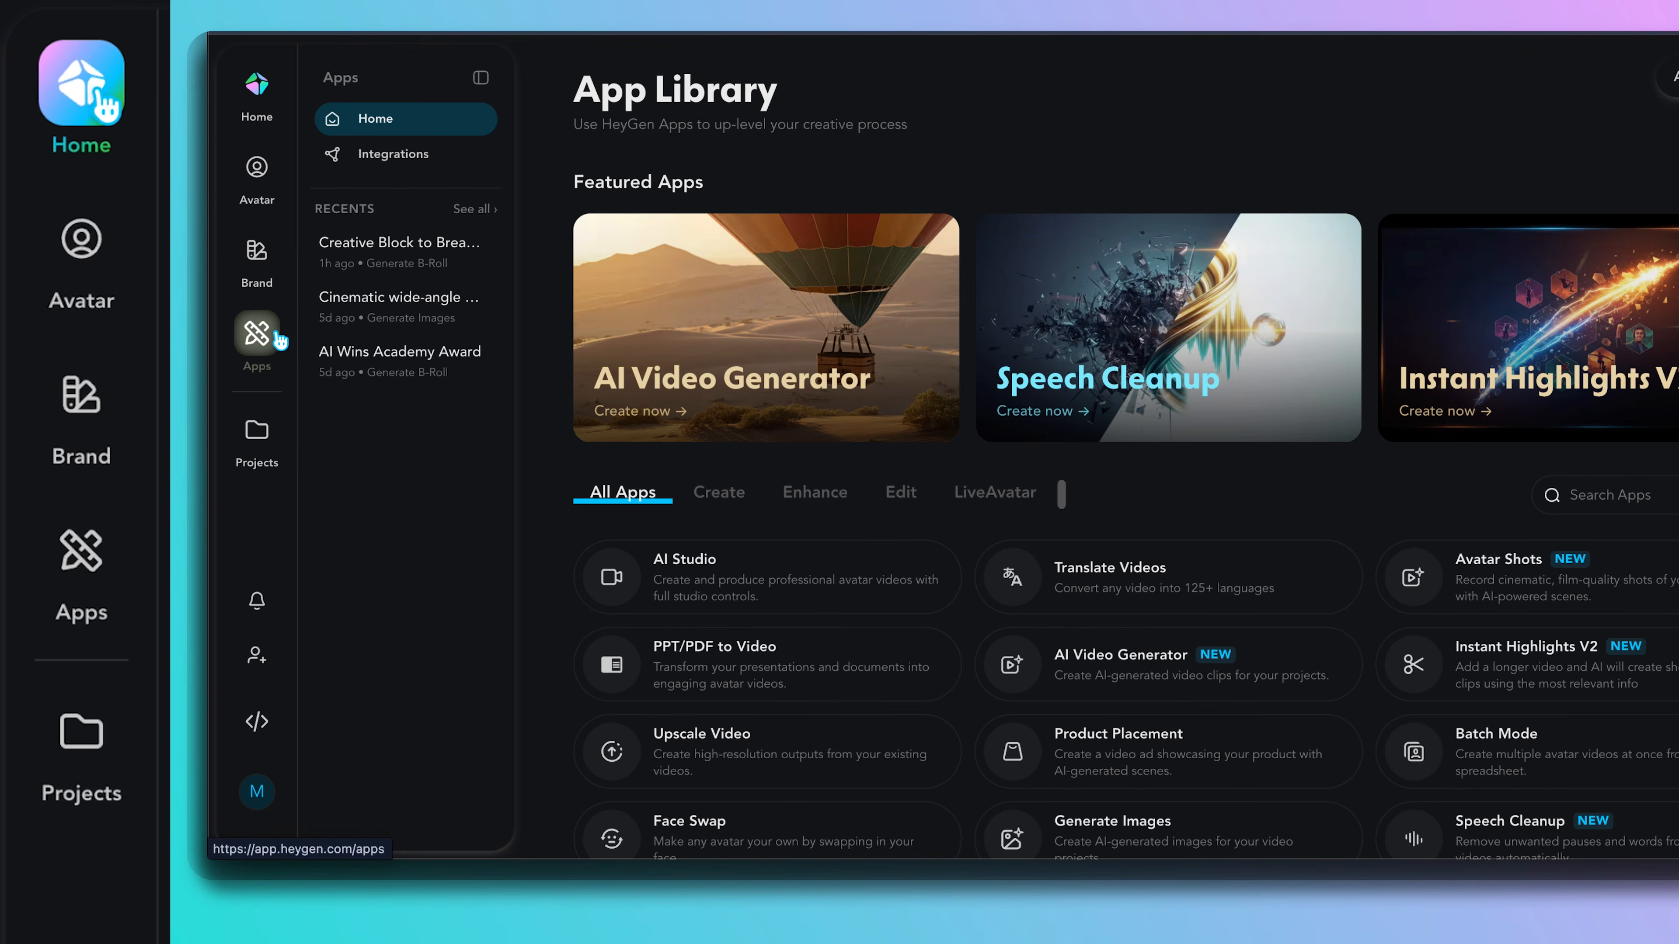
{"action": "left_click", "coordinate": [280, 438]}
{"action": "left_click", "coordinate": [278, 98]}
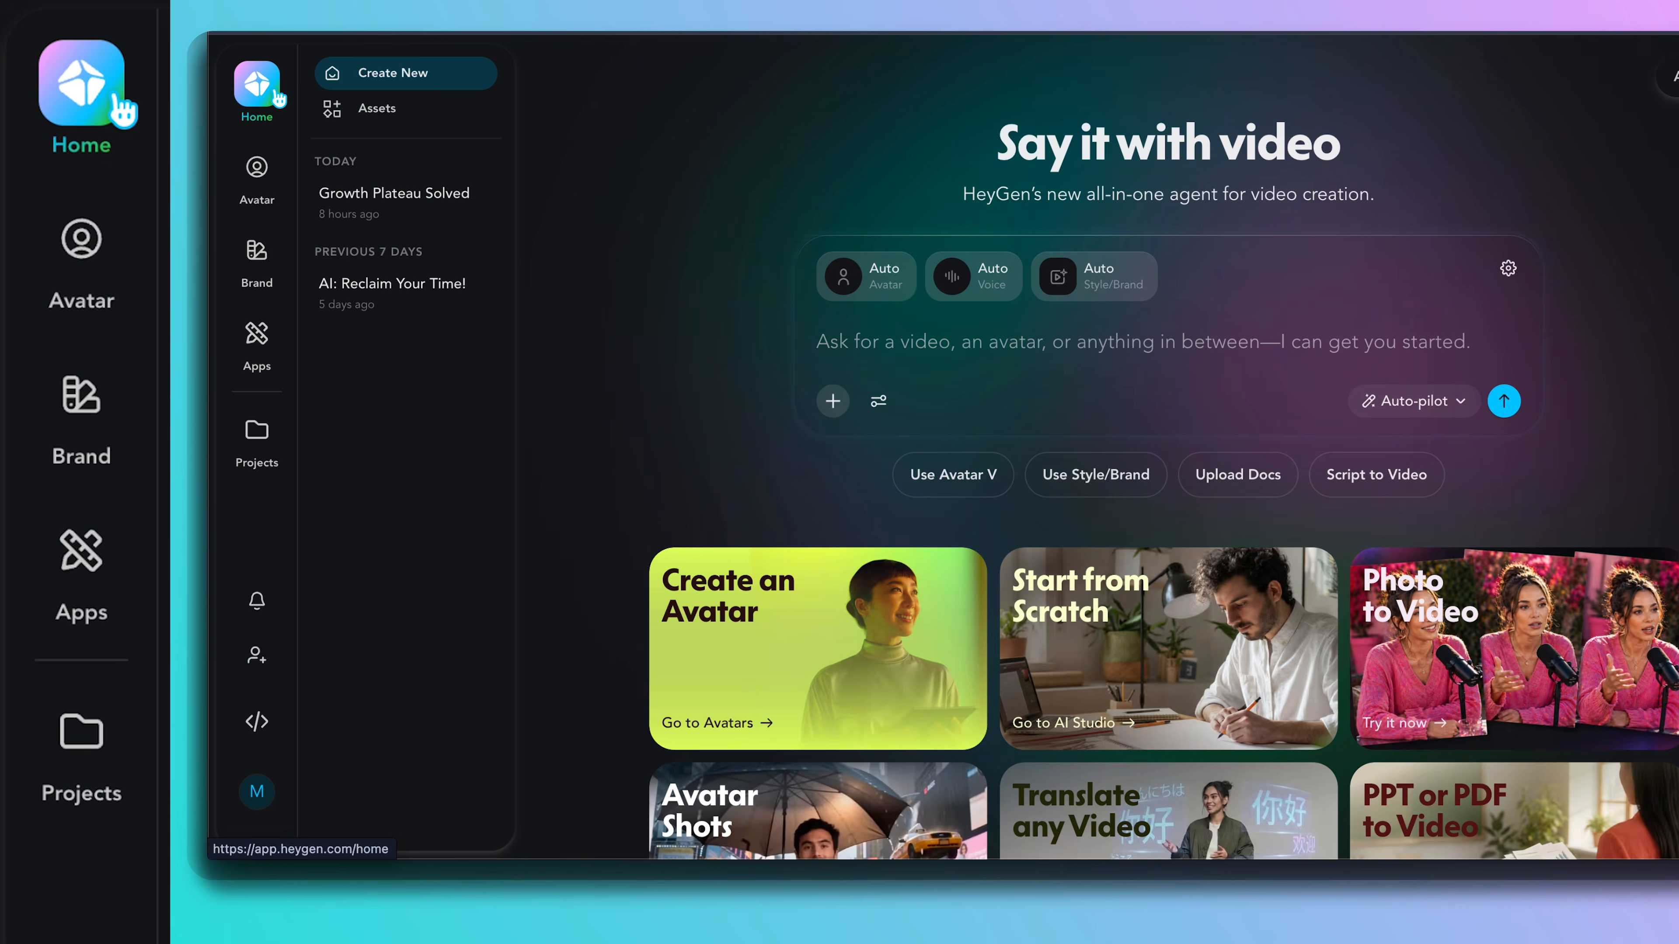
Visit the Avatar, Brand System, App Library and Projects sections one after another
{"action": "left_click", "coordinate": [280, 184]}
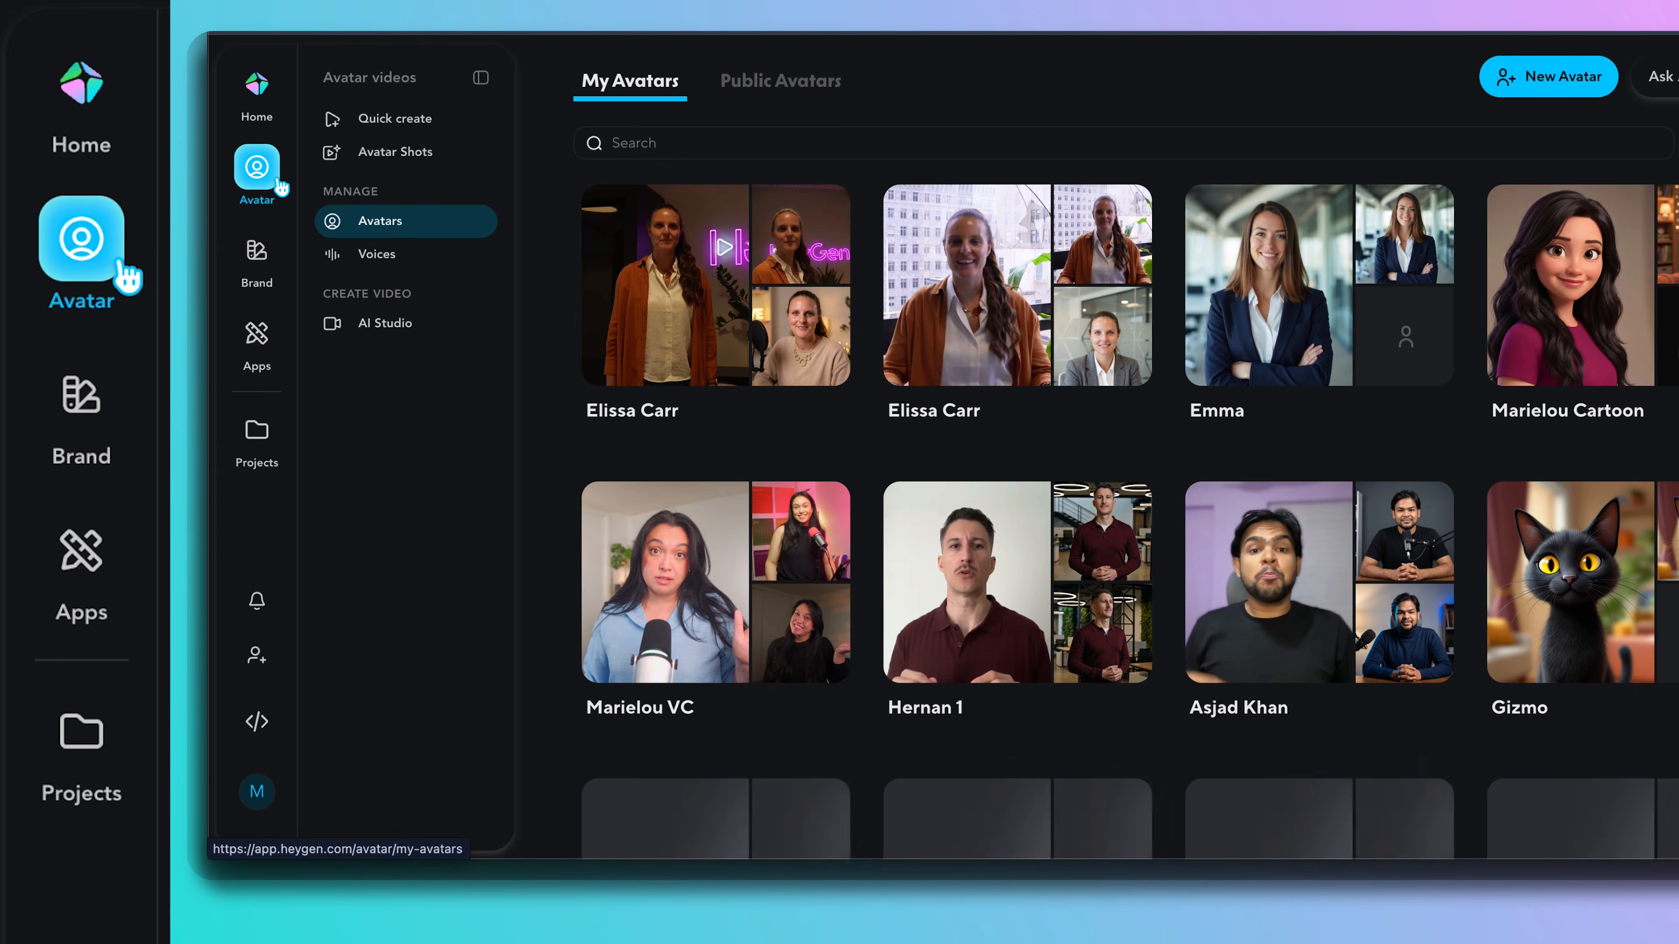
{"action": "left_click", "coordinate": [283, 265]}
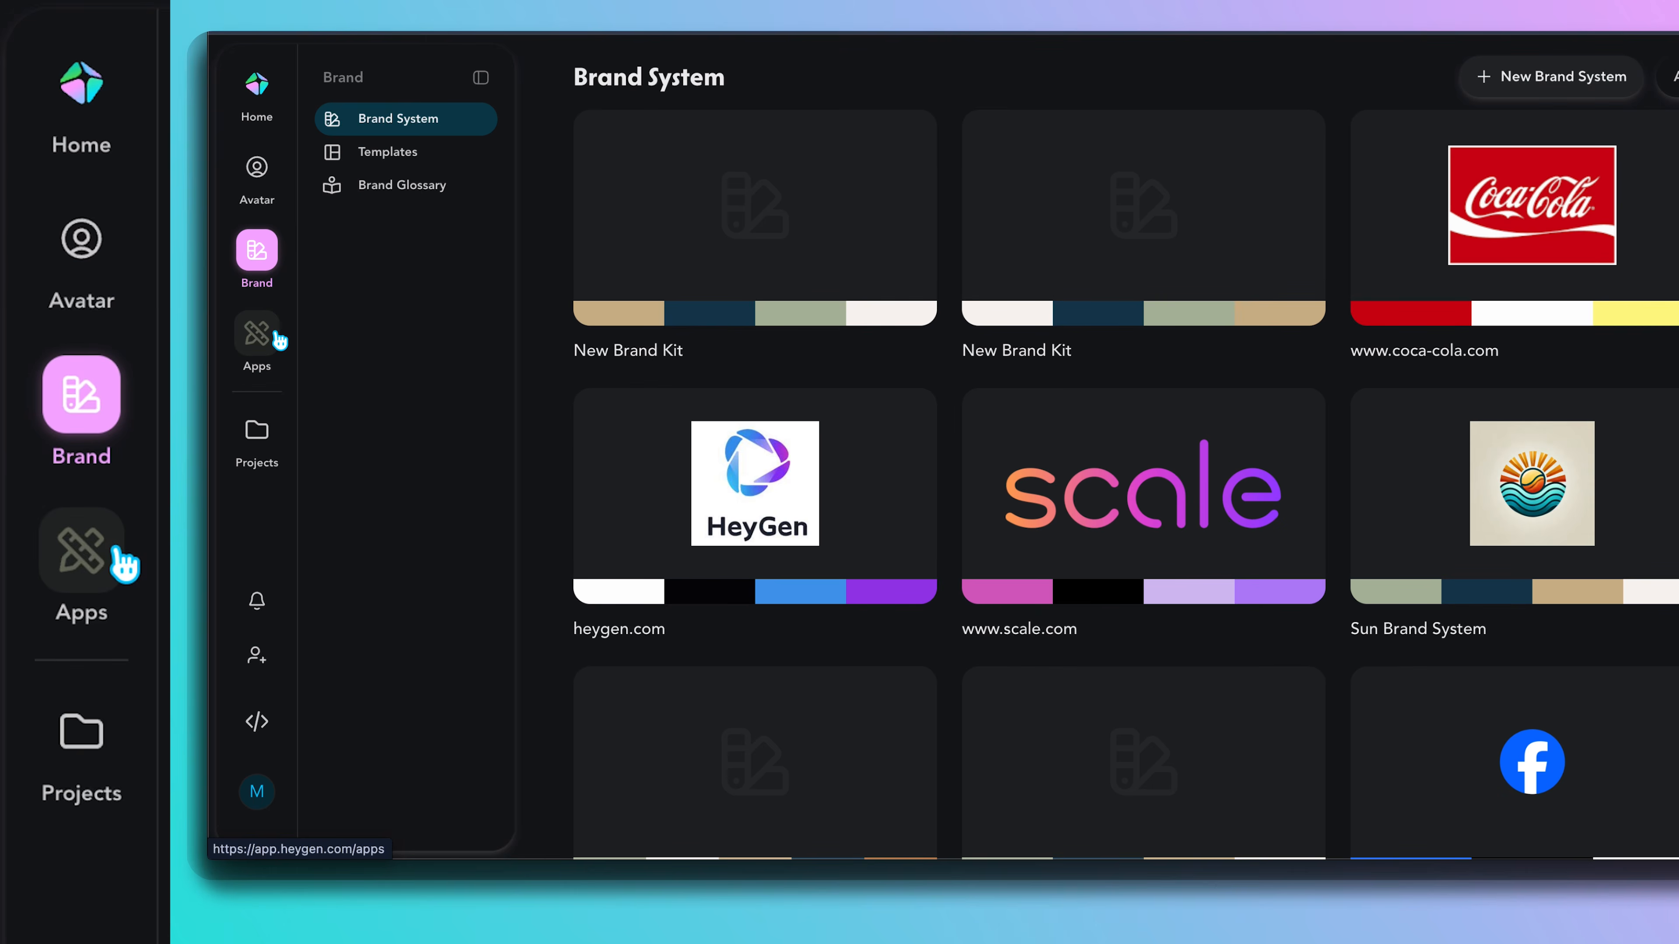
{"action": "left_click", "coordinate": [278, 337]}
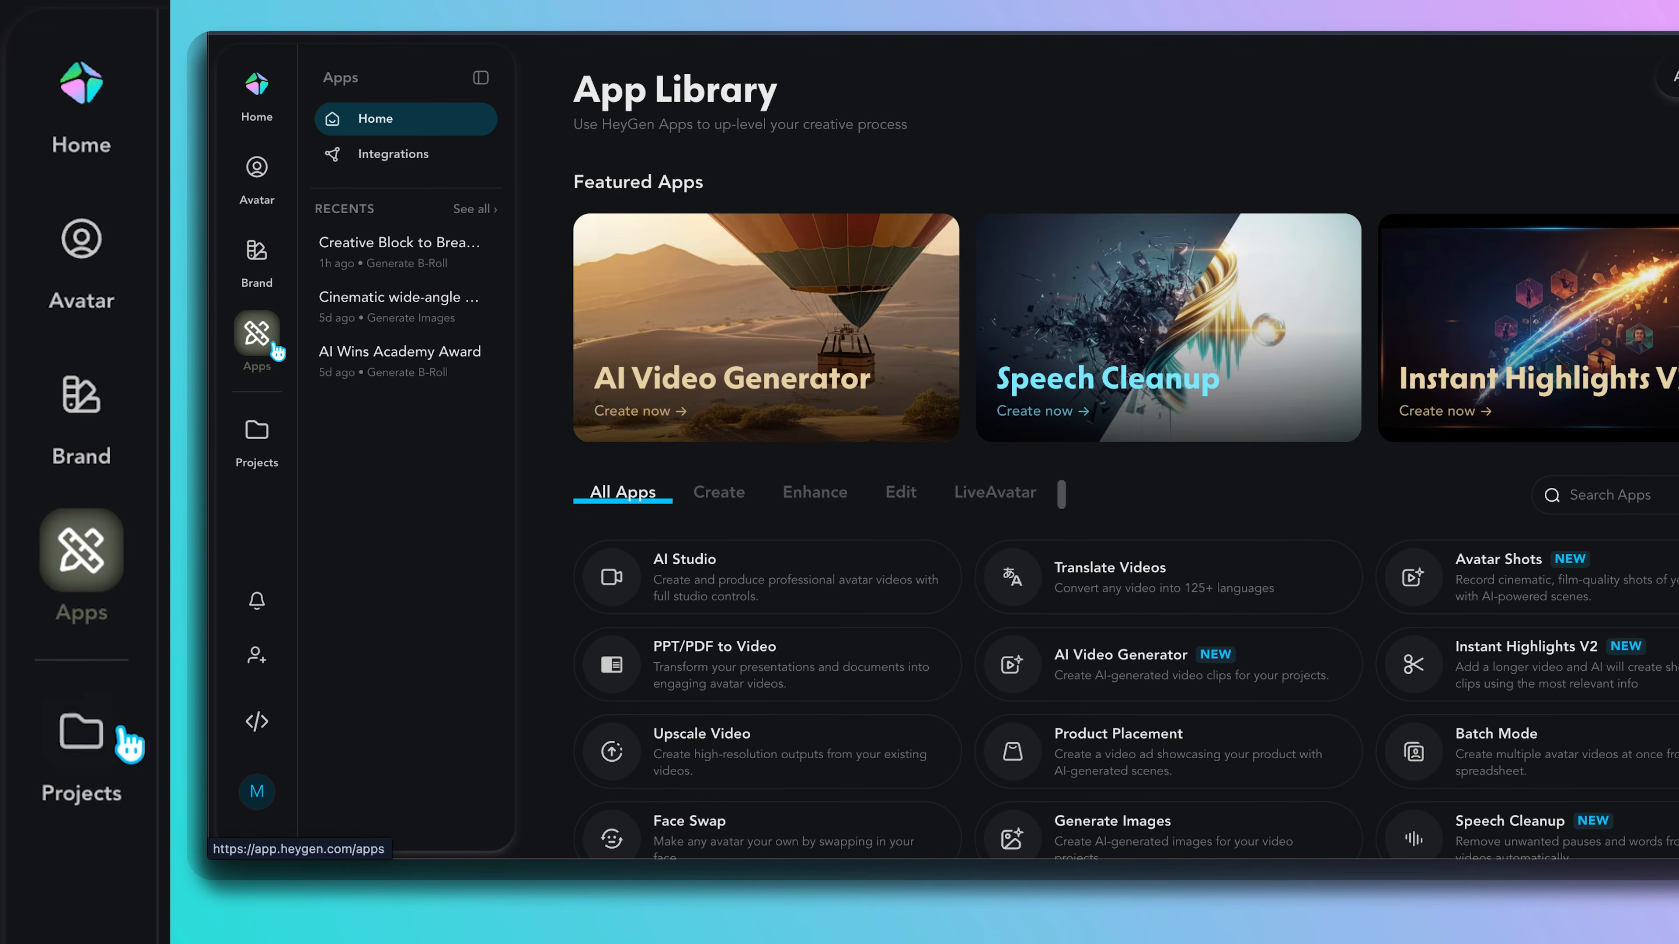
{"action": "left_click", "coordinate": [283, 436]}
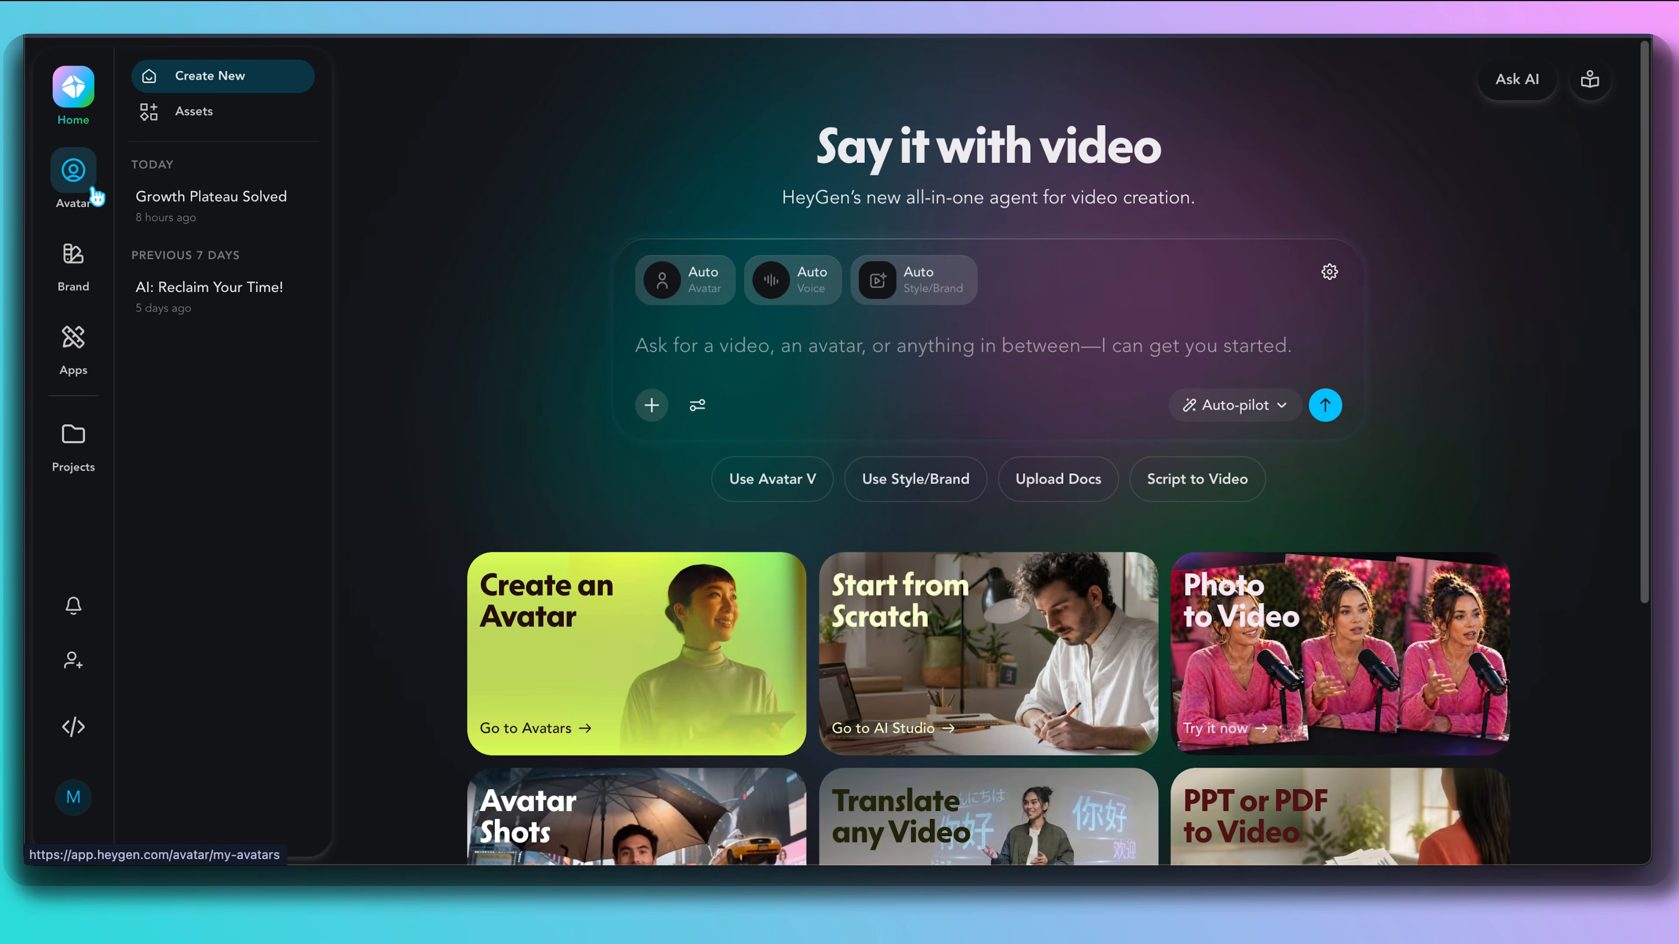
Open the Avatar section and view its Quick create, Avatar Shots, Avatars and Voices pages
{"action": "left_click", "coordinate": [96, 195]}
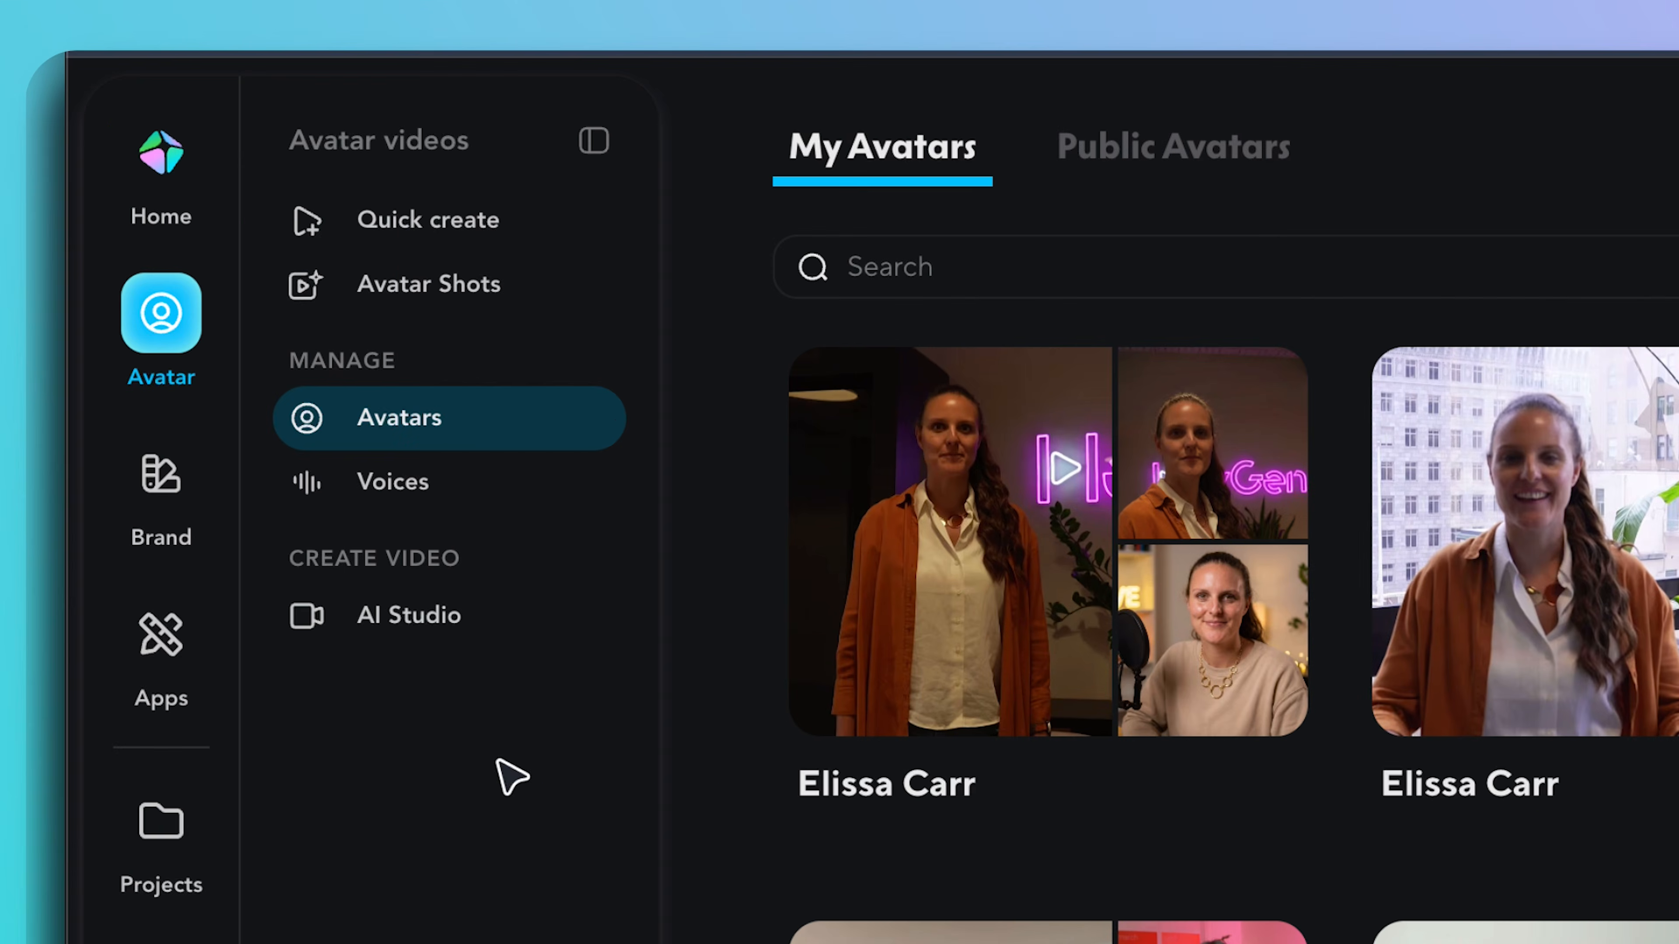
{"action": "left_click", "coordinate": [476, 221]}
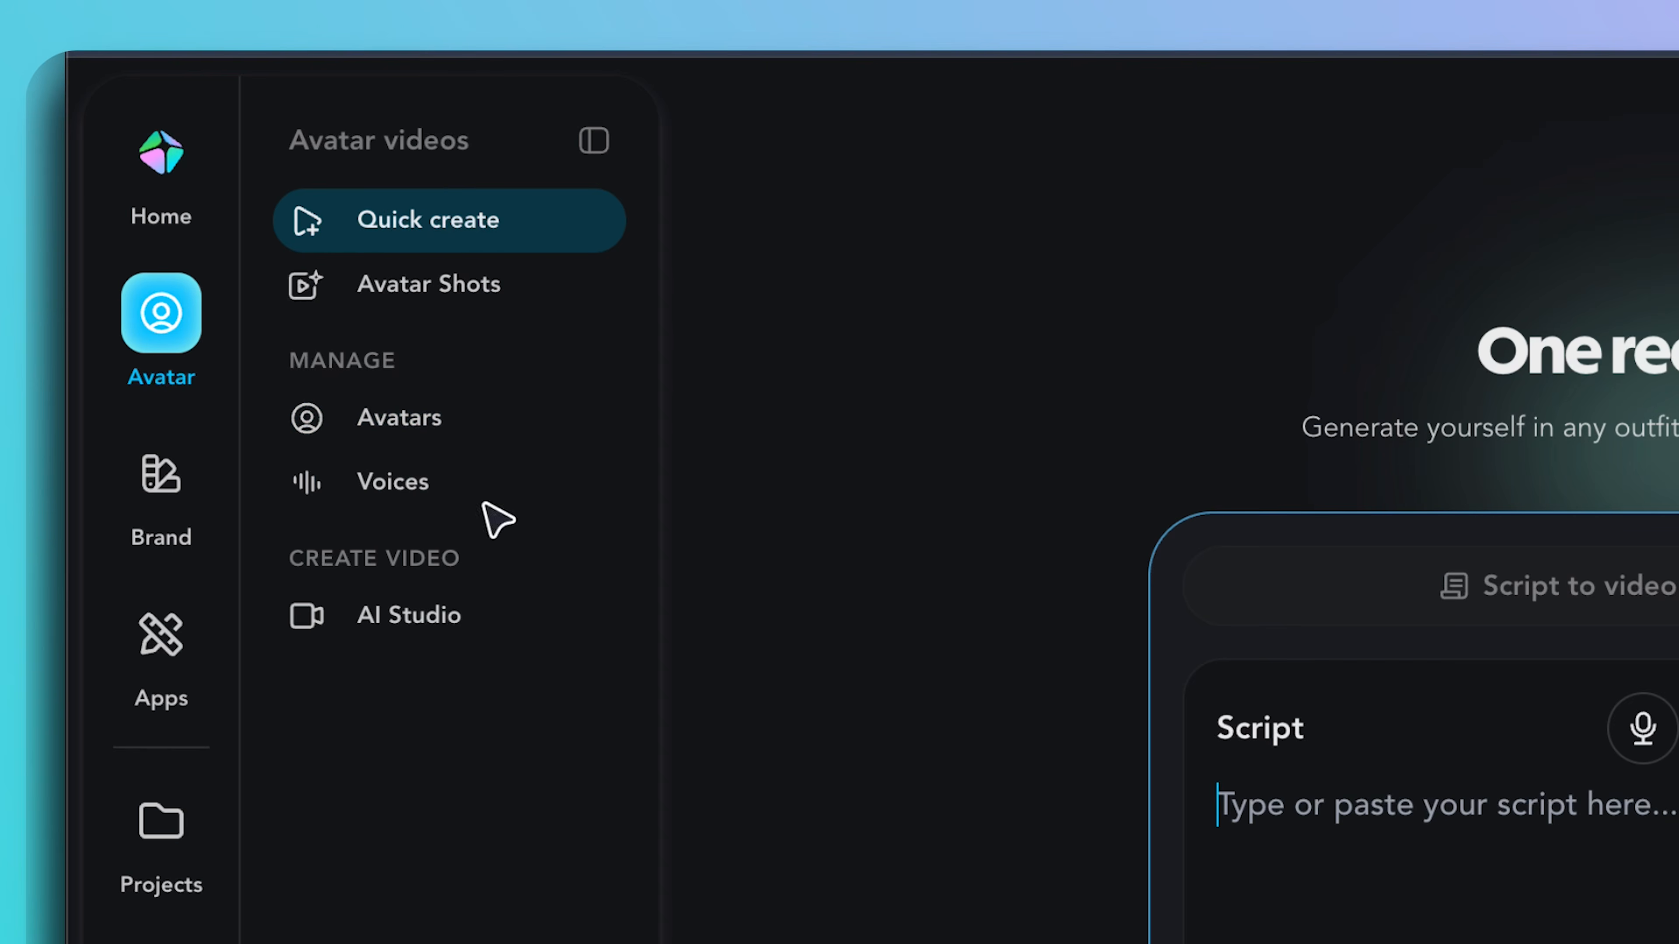
{"action": "left_click", "coordinate": [463, 294]}
{"action": "left_click", "coordinate": [476, 436]}
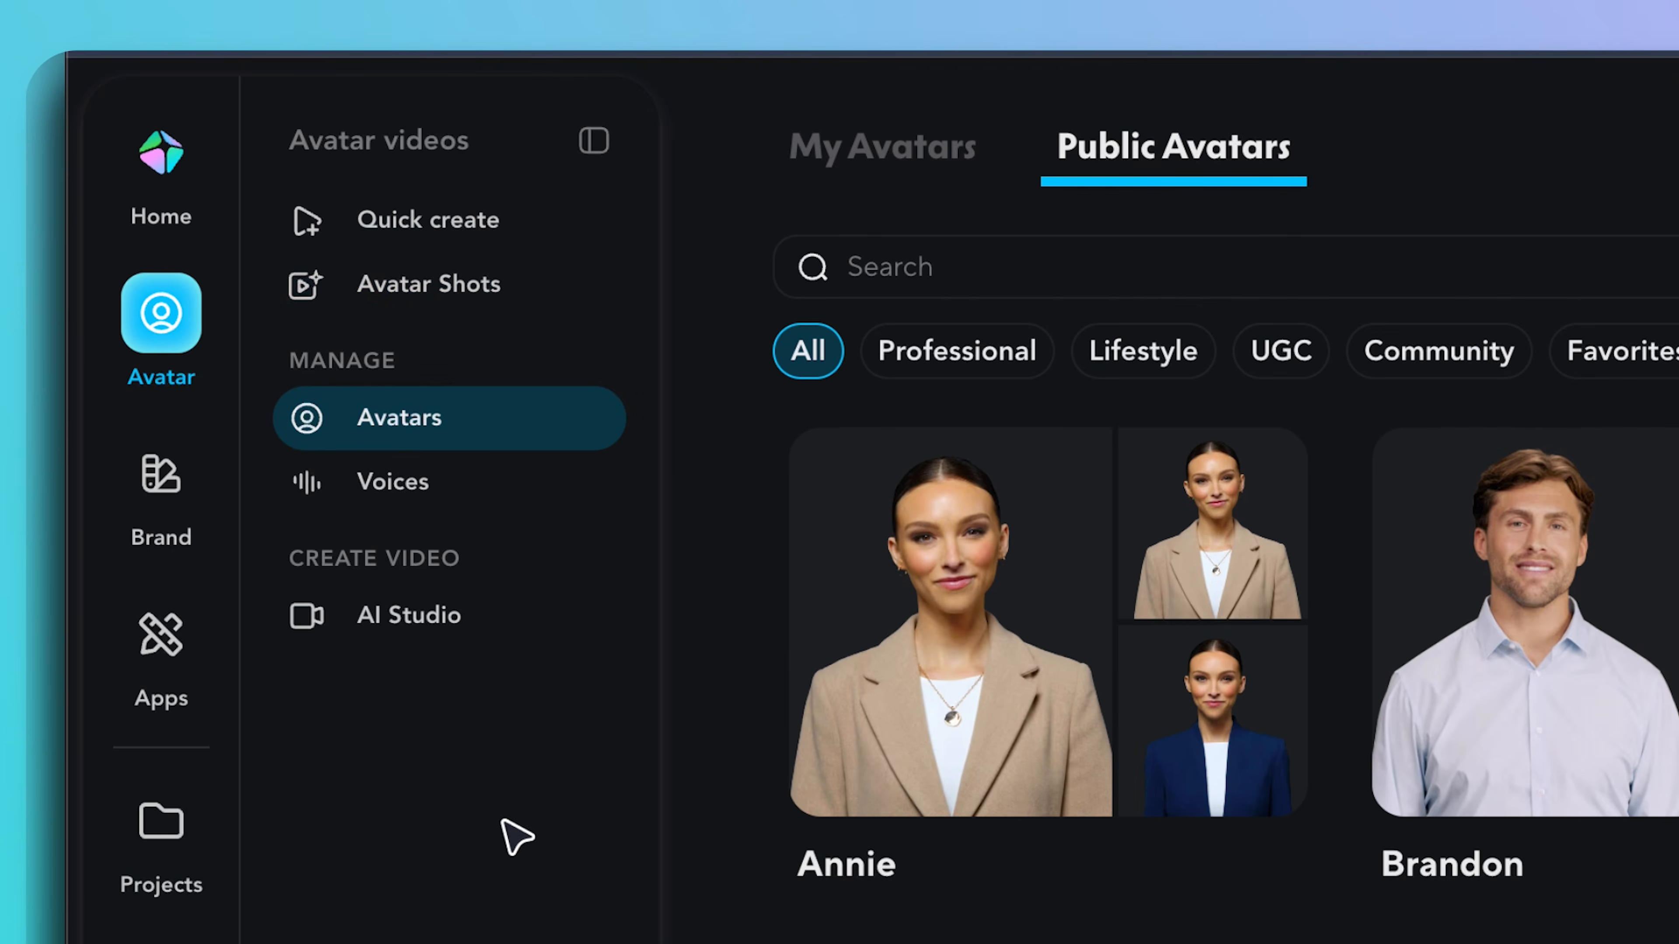
{"action": "left_click", "coordinate": [497, 504]}
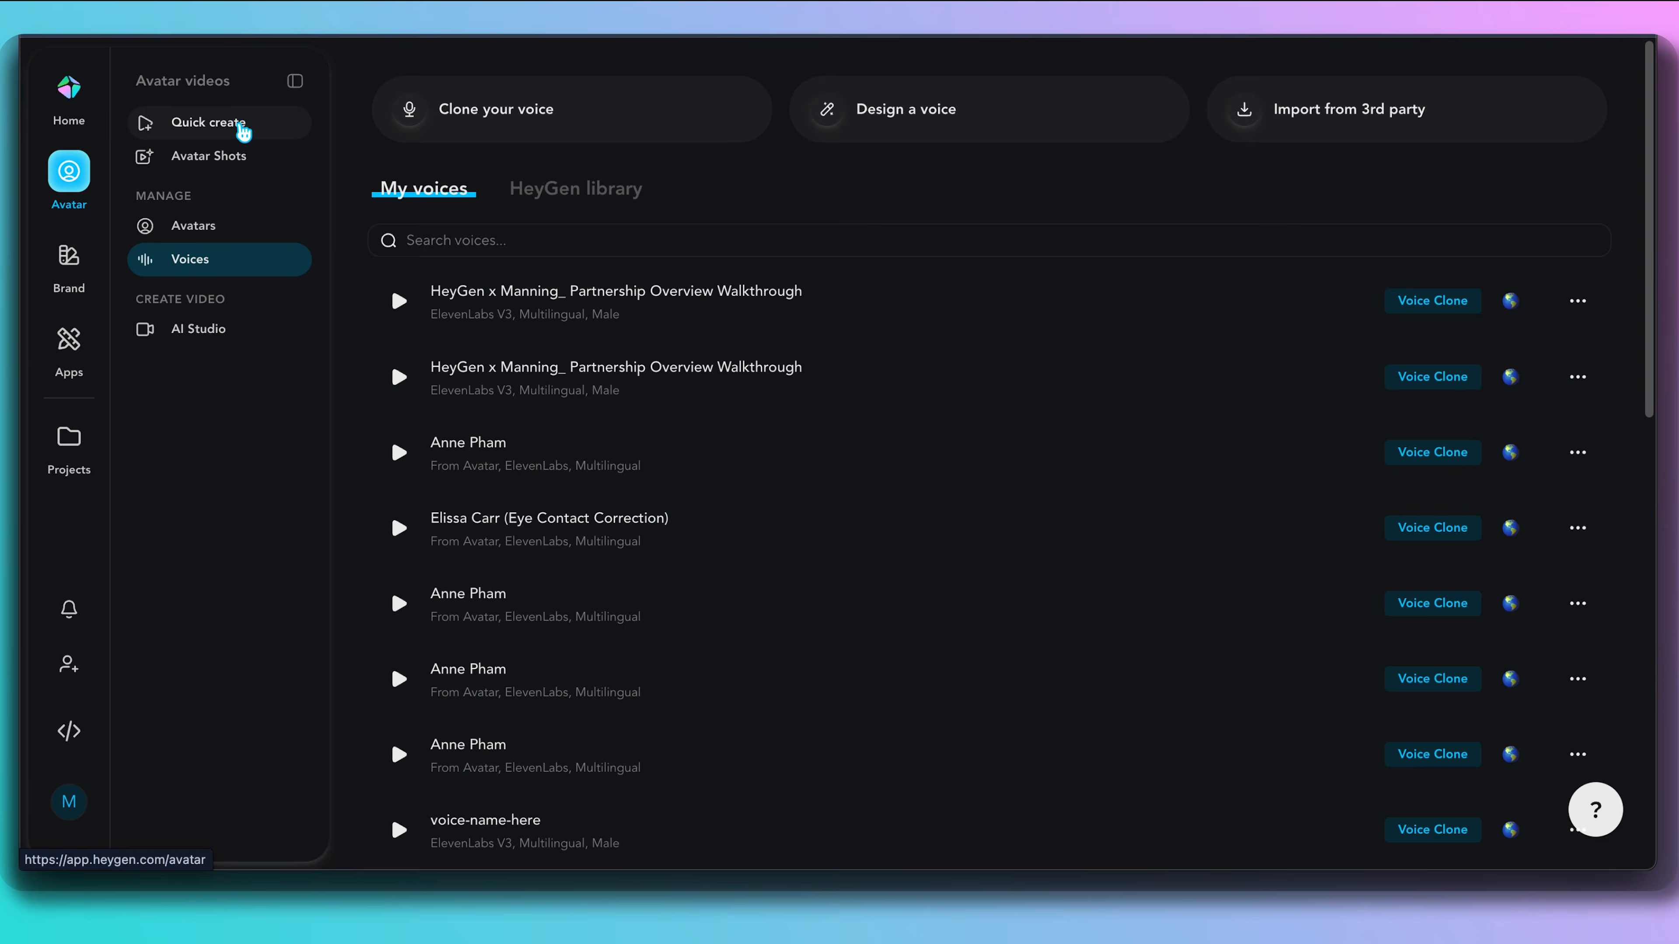
Examine the Quick create photo-to-video form and the Avatar Shots script form
{"action": "left_click", "coordinate": [494, 239]}
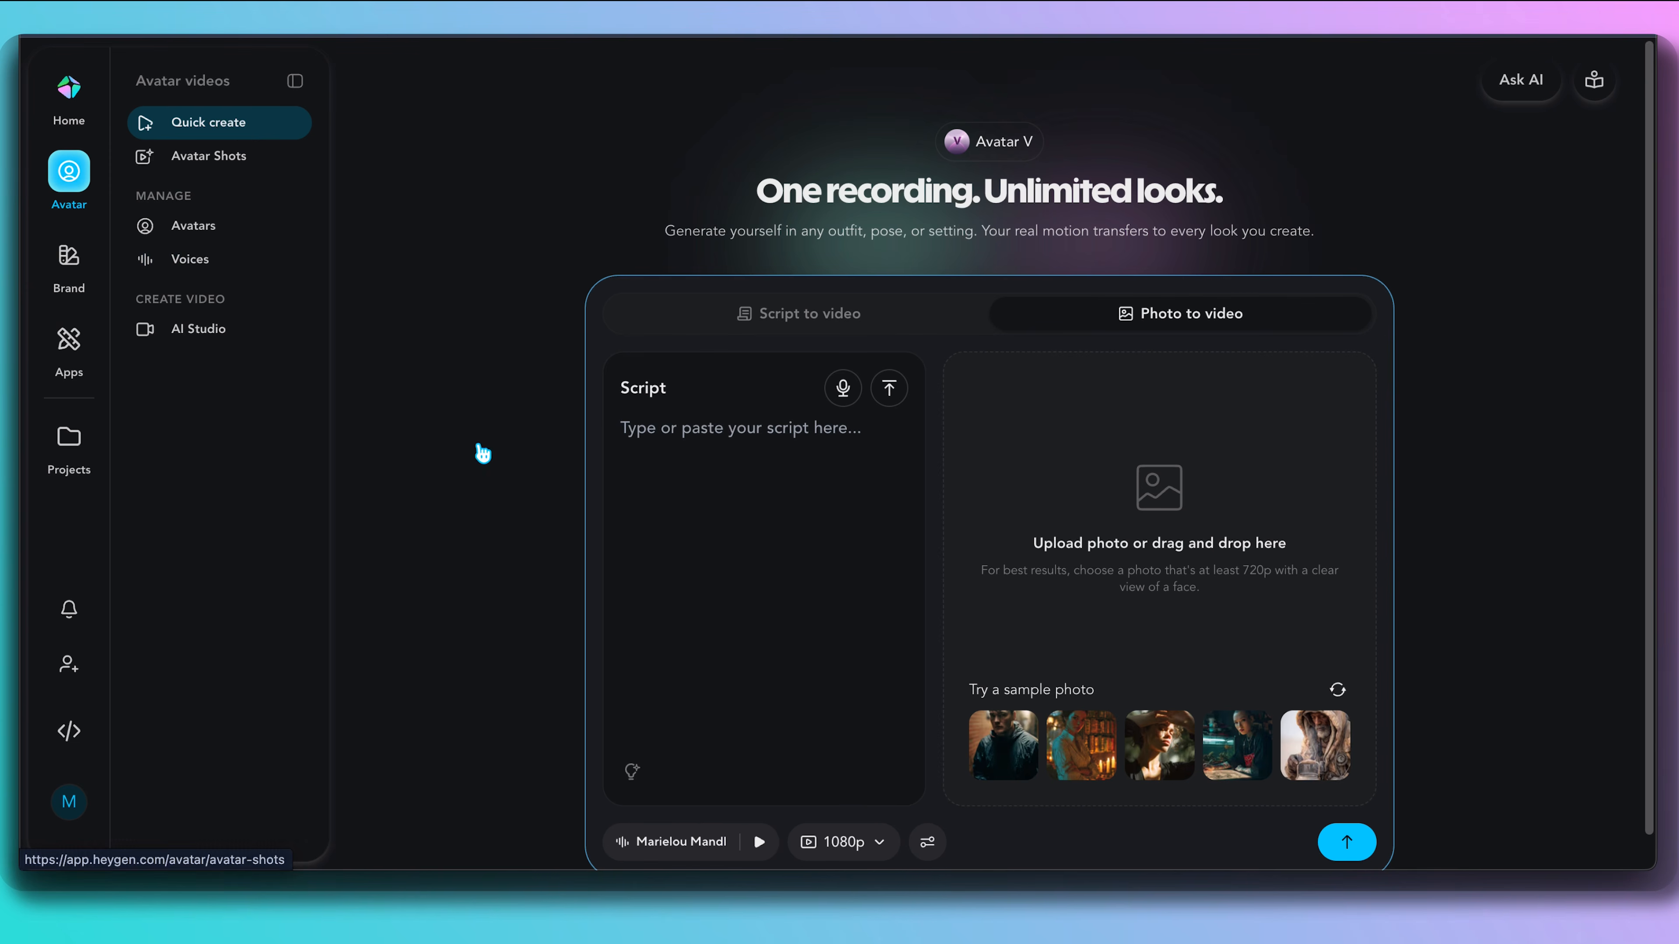
{"action": "scroll", "coordinate": [421, 449], "scroll_direction": "down", "scroll_amount": 1}
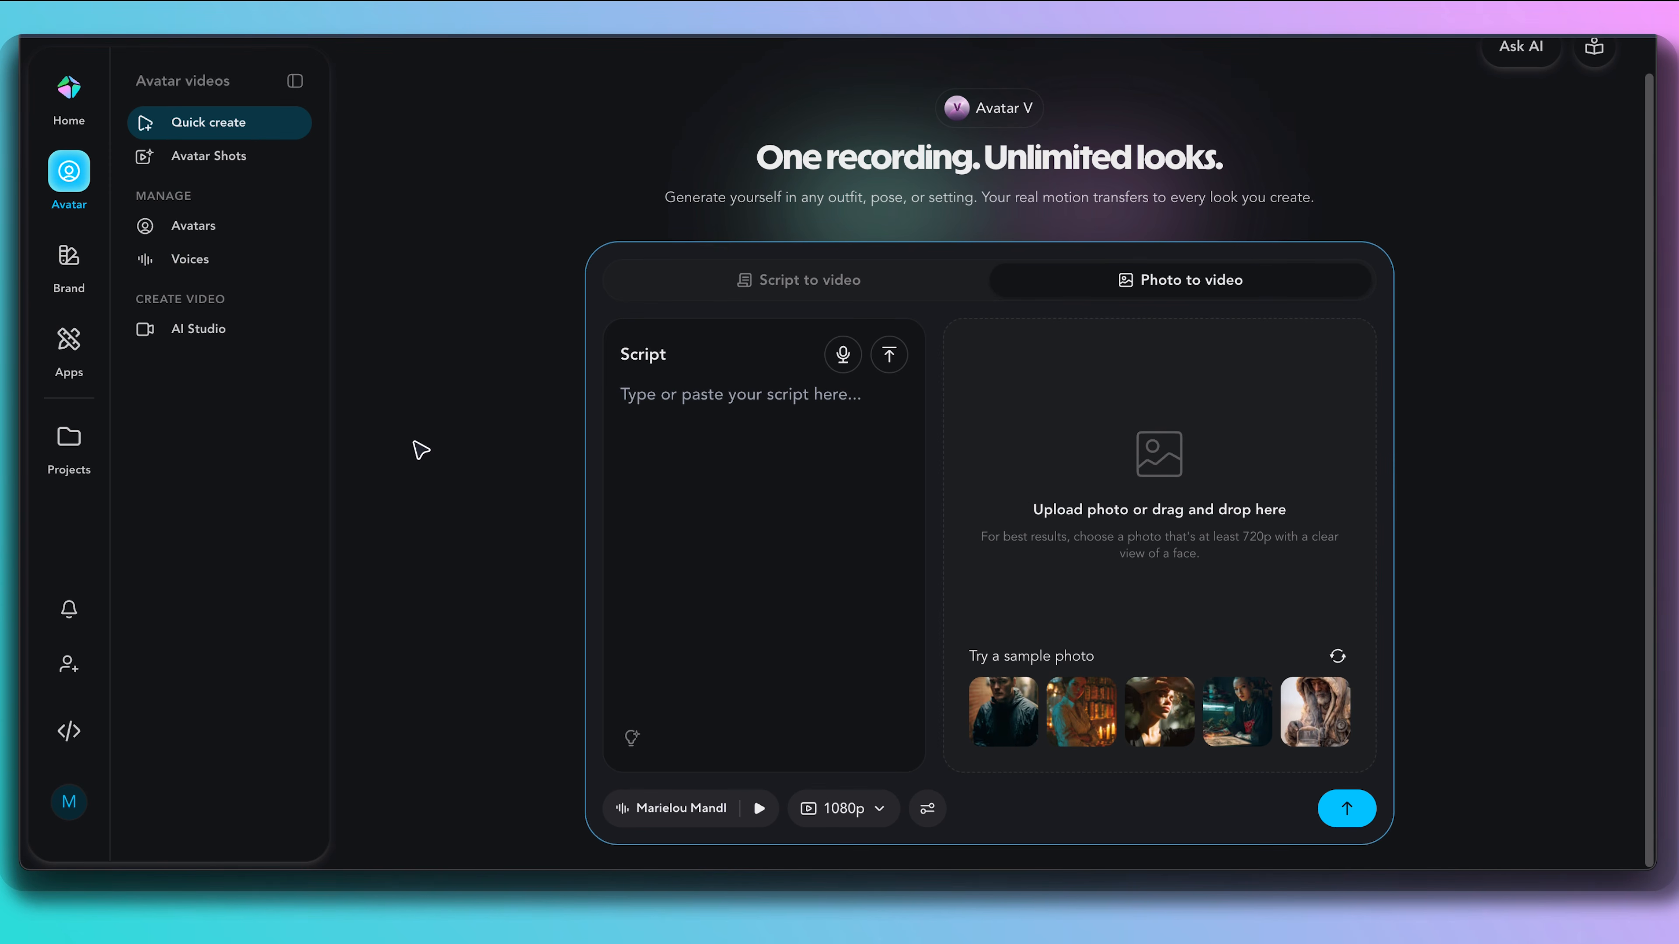
{"action": "left_click", "coordinate": [245, 159]}
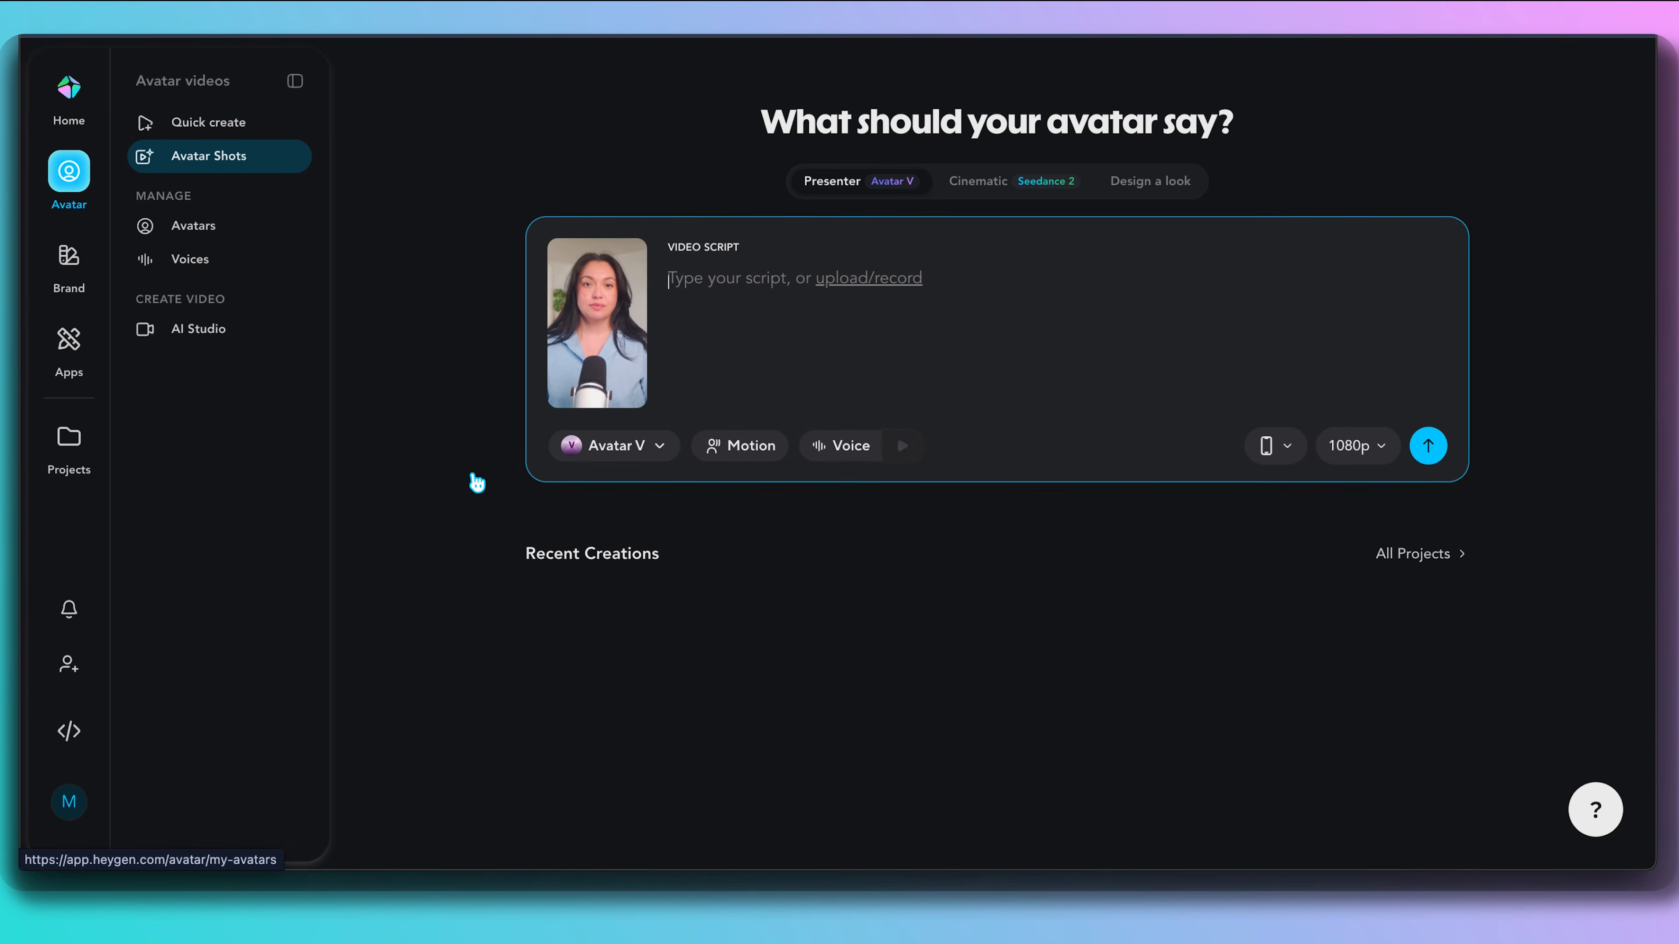
{"action": "mouse_move", "coordinate": [579, 405]}
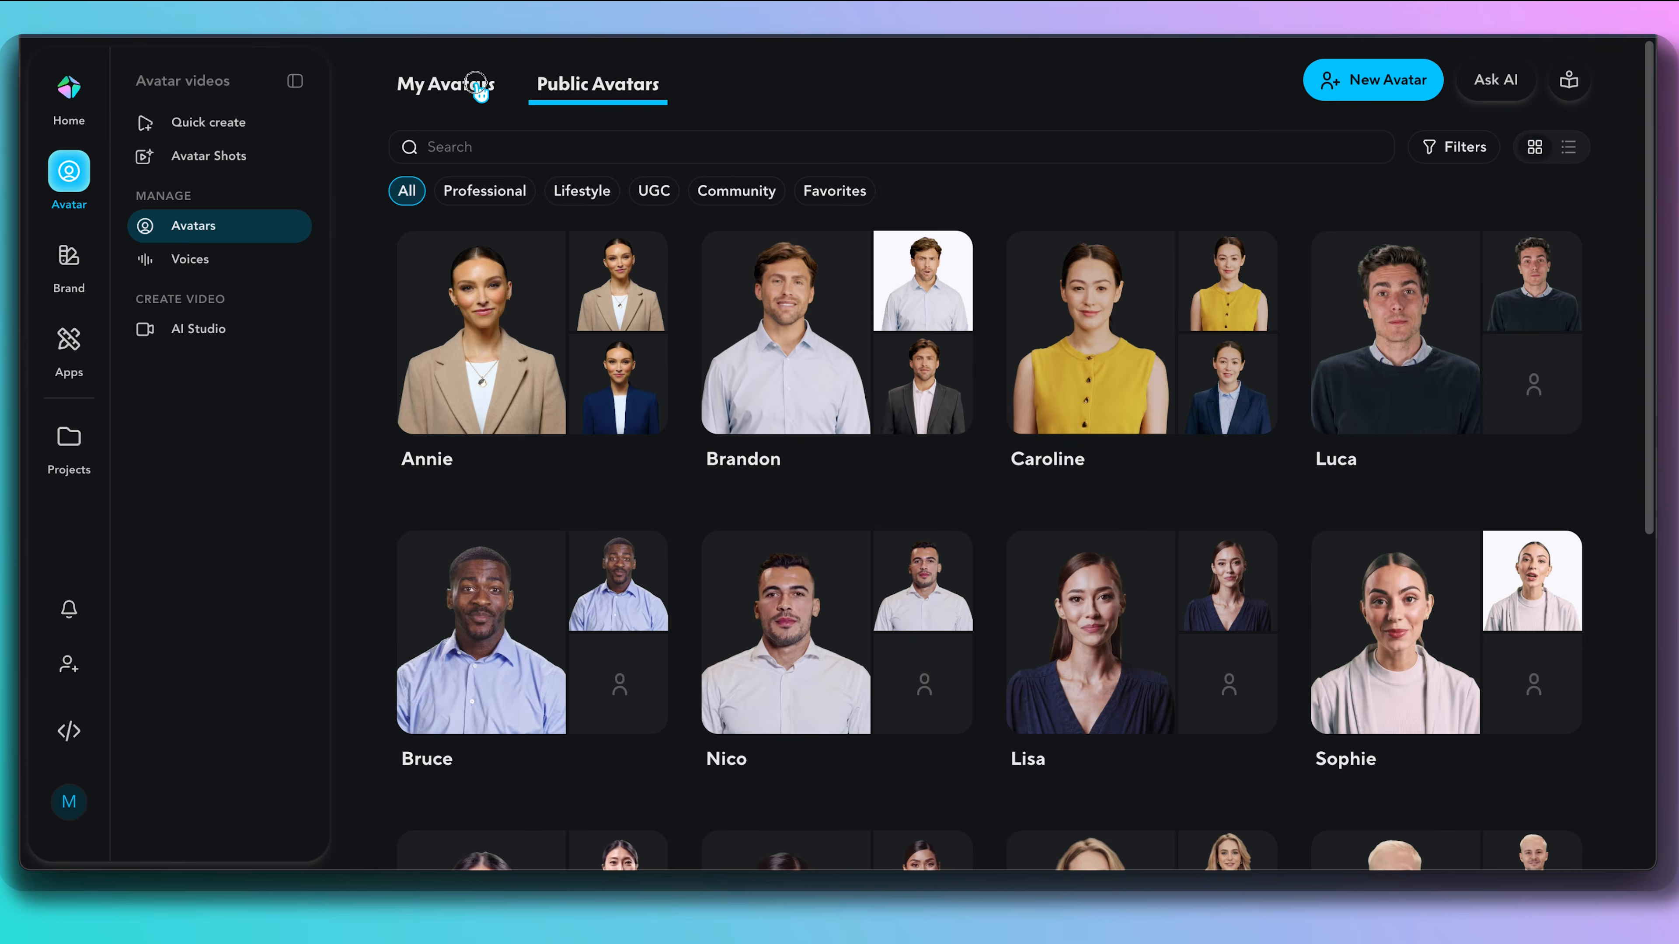
View the My Avatars collection and browse the Public Avatars library
{"action": "left_click", "coordinate": [730, 105]}
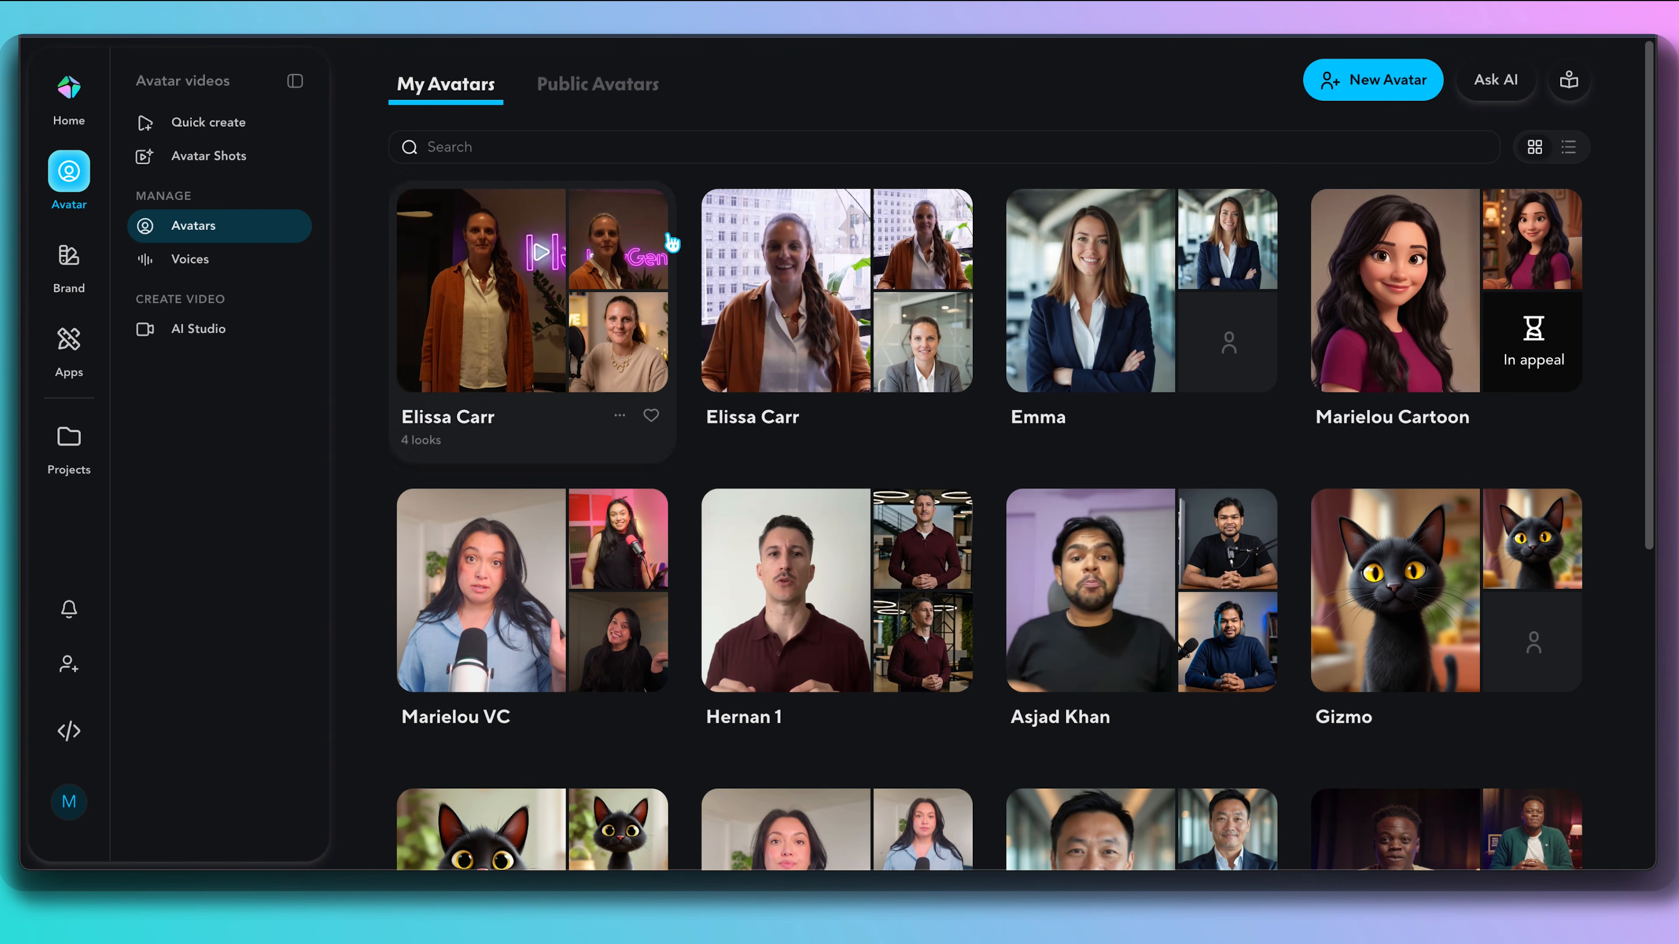
{"action": "left_click", "coordinate": [619, 85]}
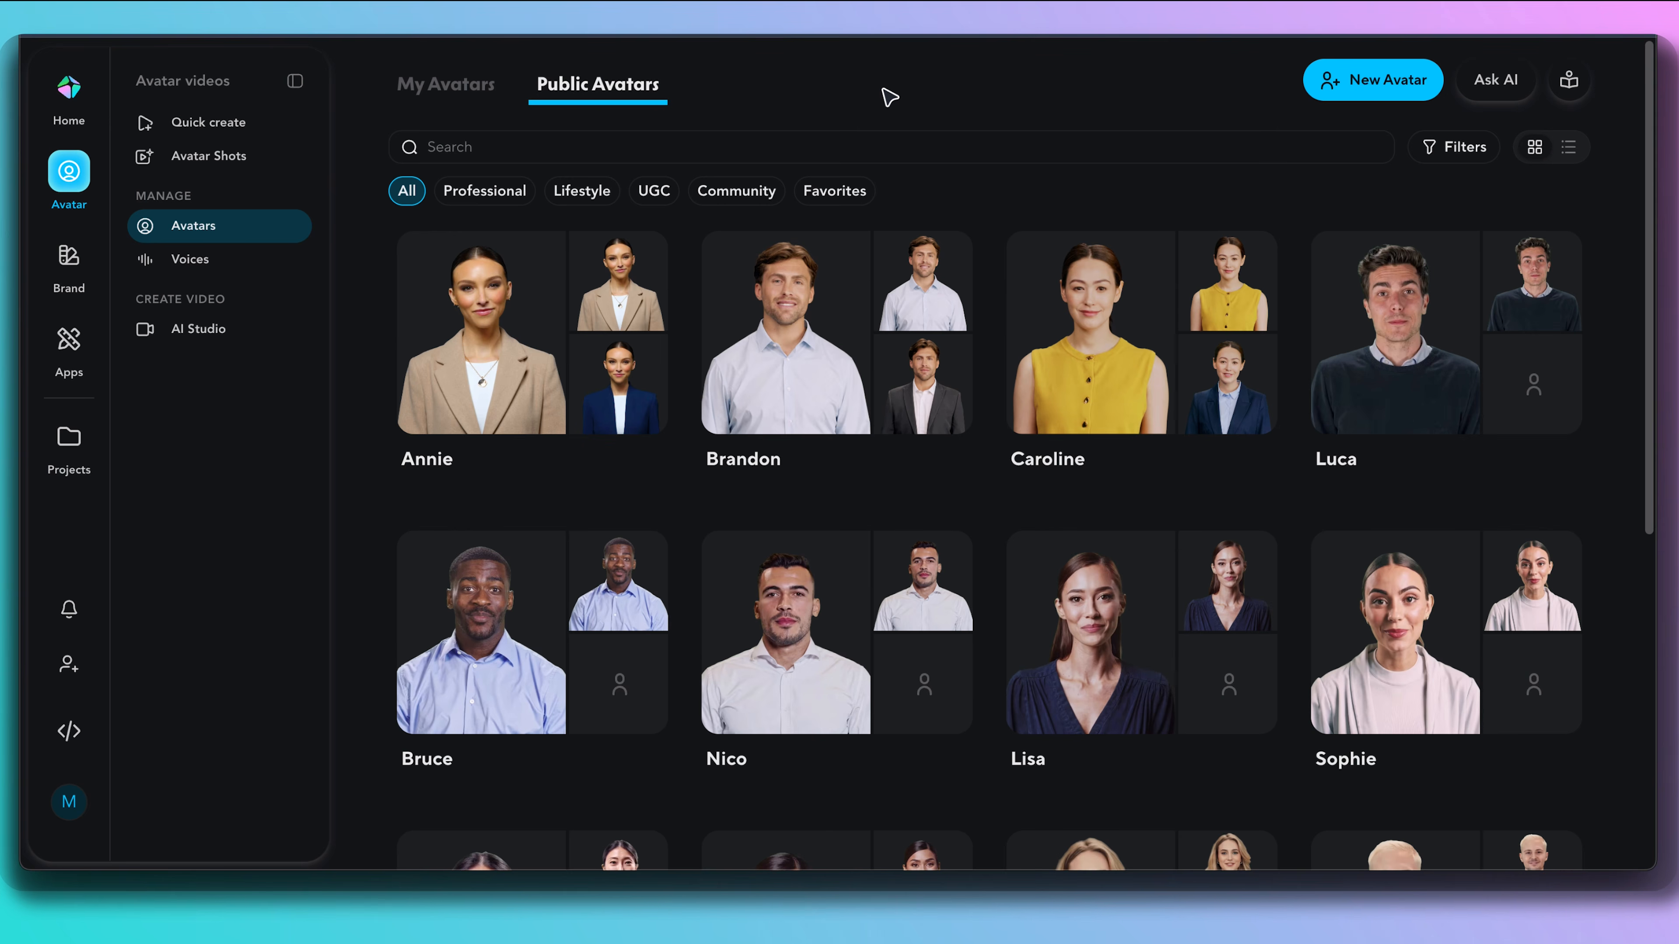
{"action": "scroll", "coordinate": [992, 285], "scroll_direction": "down", "scroll_amount": 5}
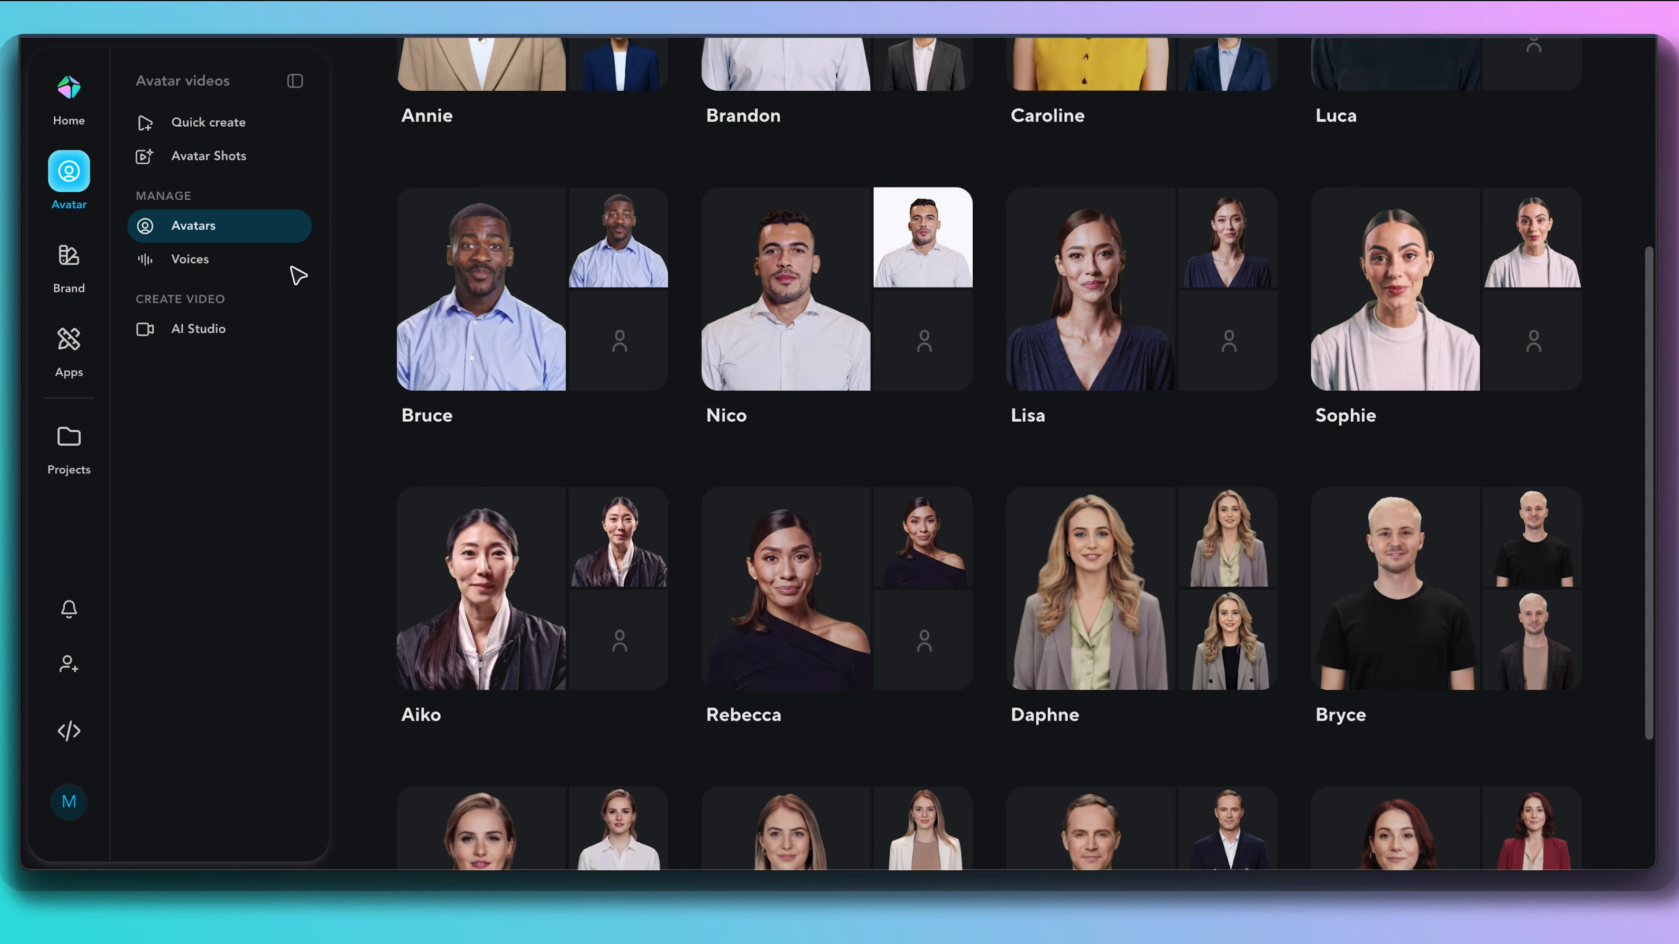
Open the Voices page and browse the public voices in the HeyGen library
{"action": "left_click", "coordinate": [276, 252]}
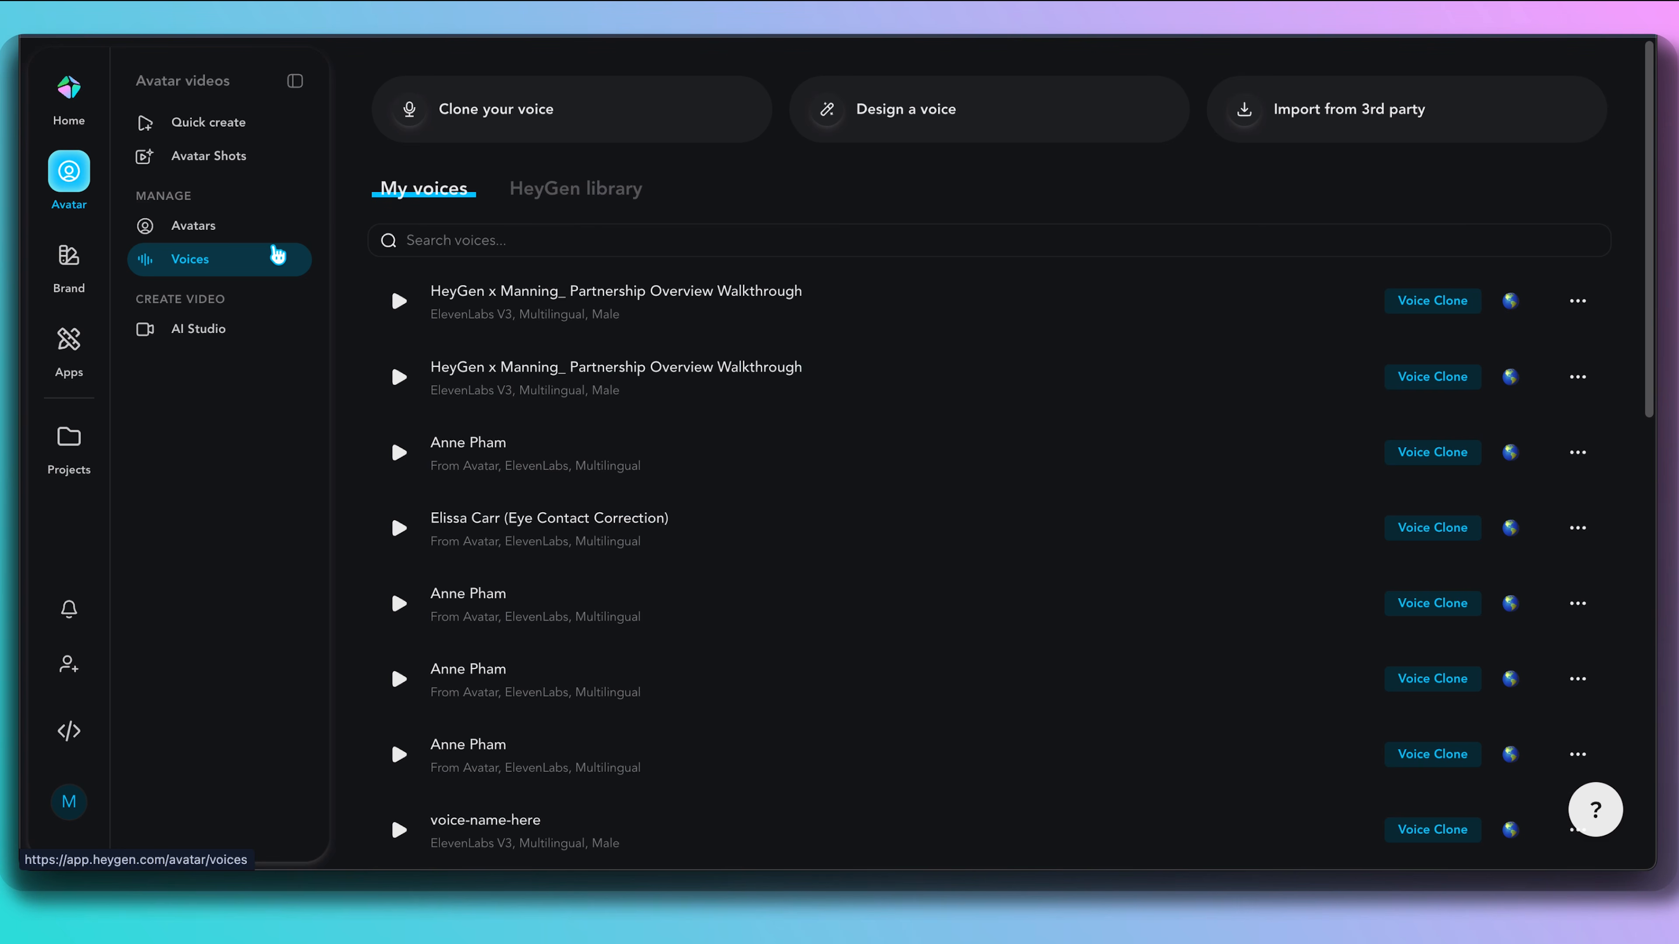
{"action": "left_click", "coordinate": [572, 190]}
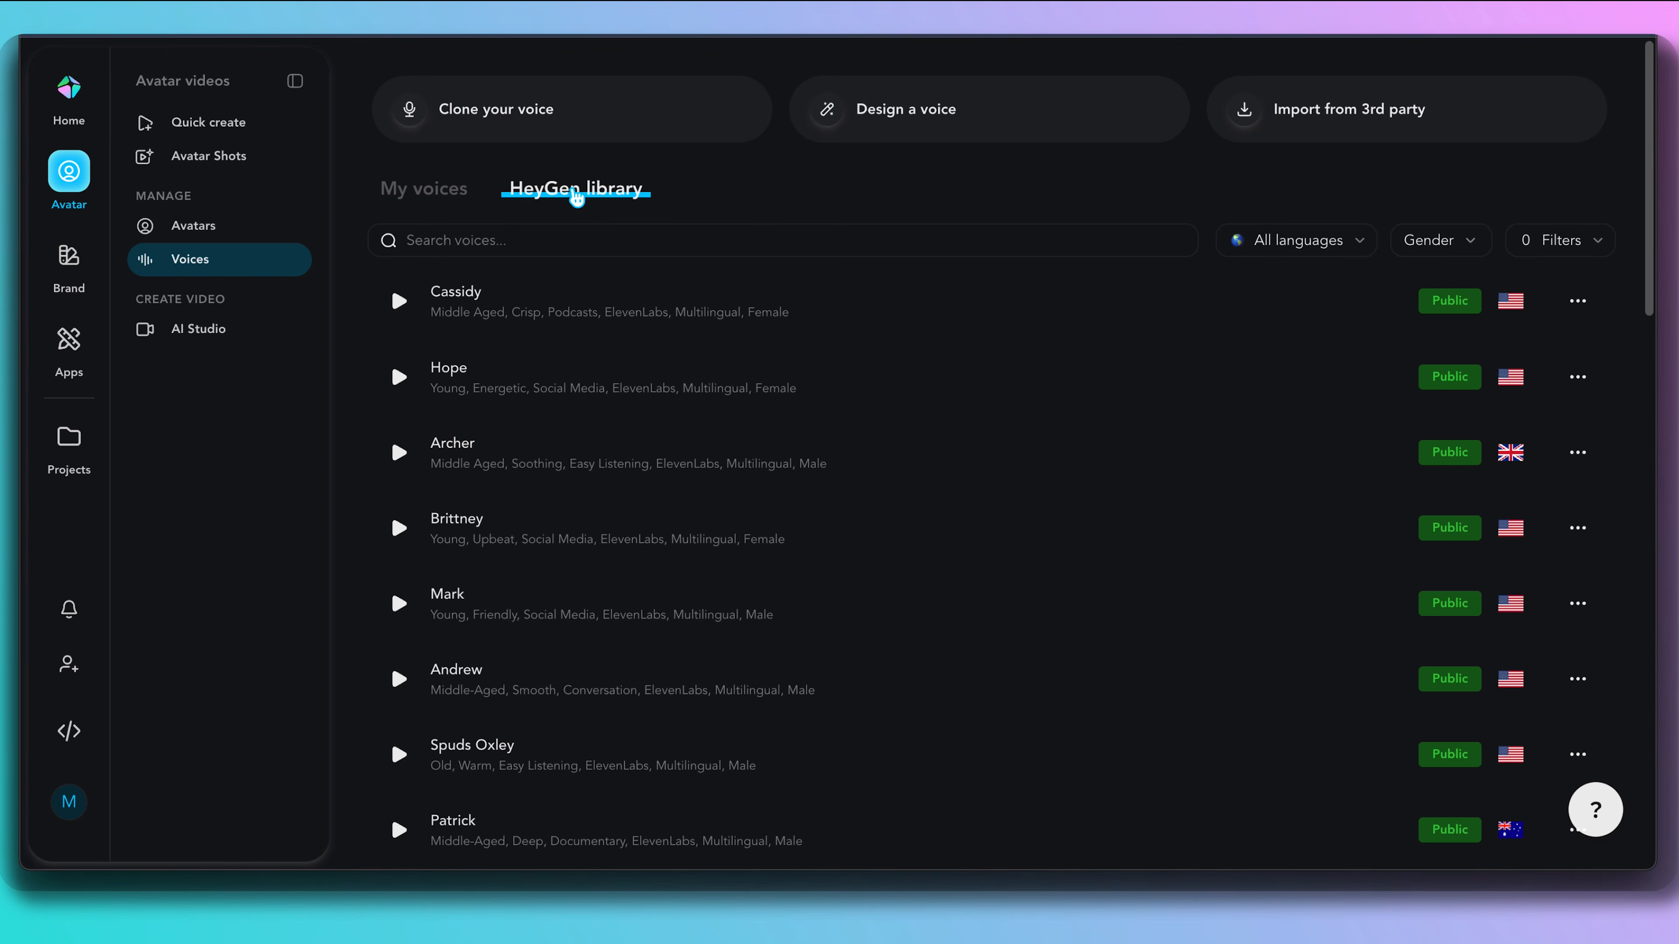
{"action": "scroll", "coordinate": [840, 357], "scroll_direction": "down", "scroll_amount": 4}
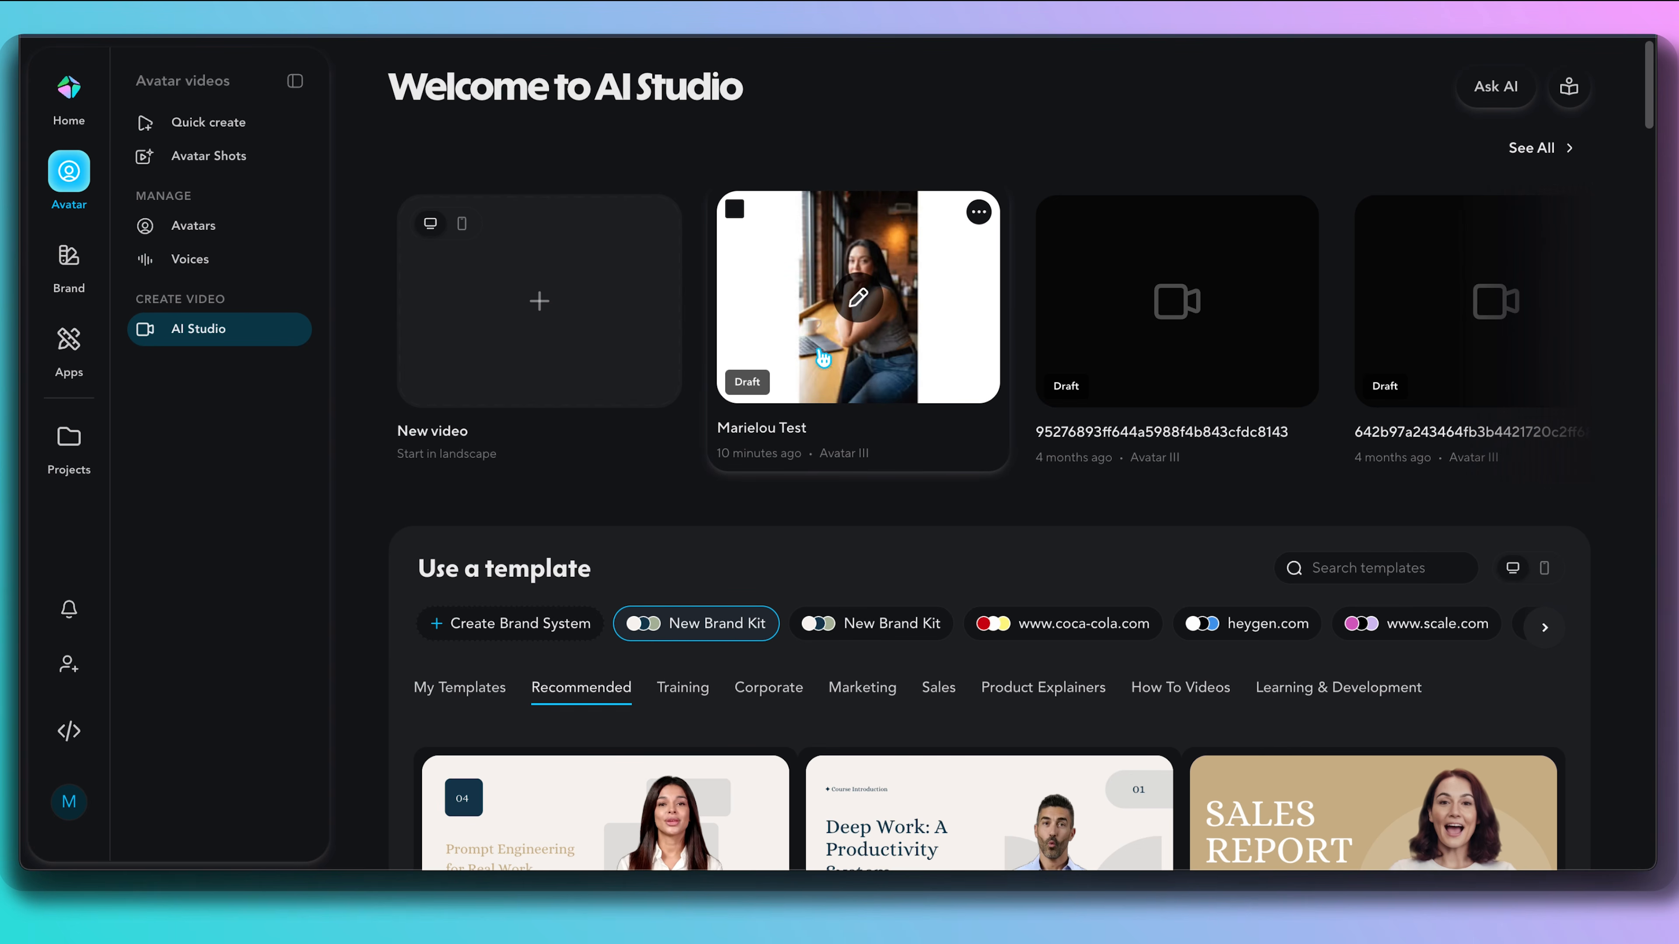
Open the most recent draft video from AI Studio and scrub its timeline to 00:34
{"action": "left_click", "coordinate": [870, 371]}
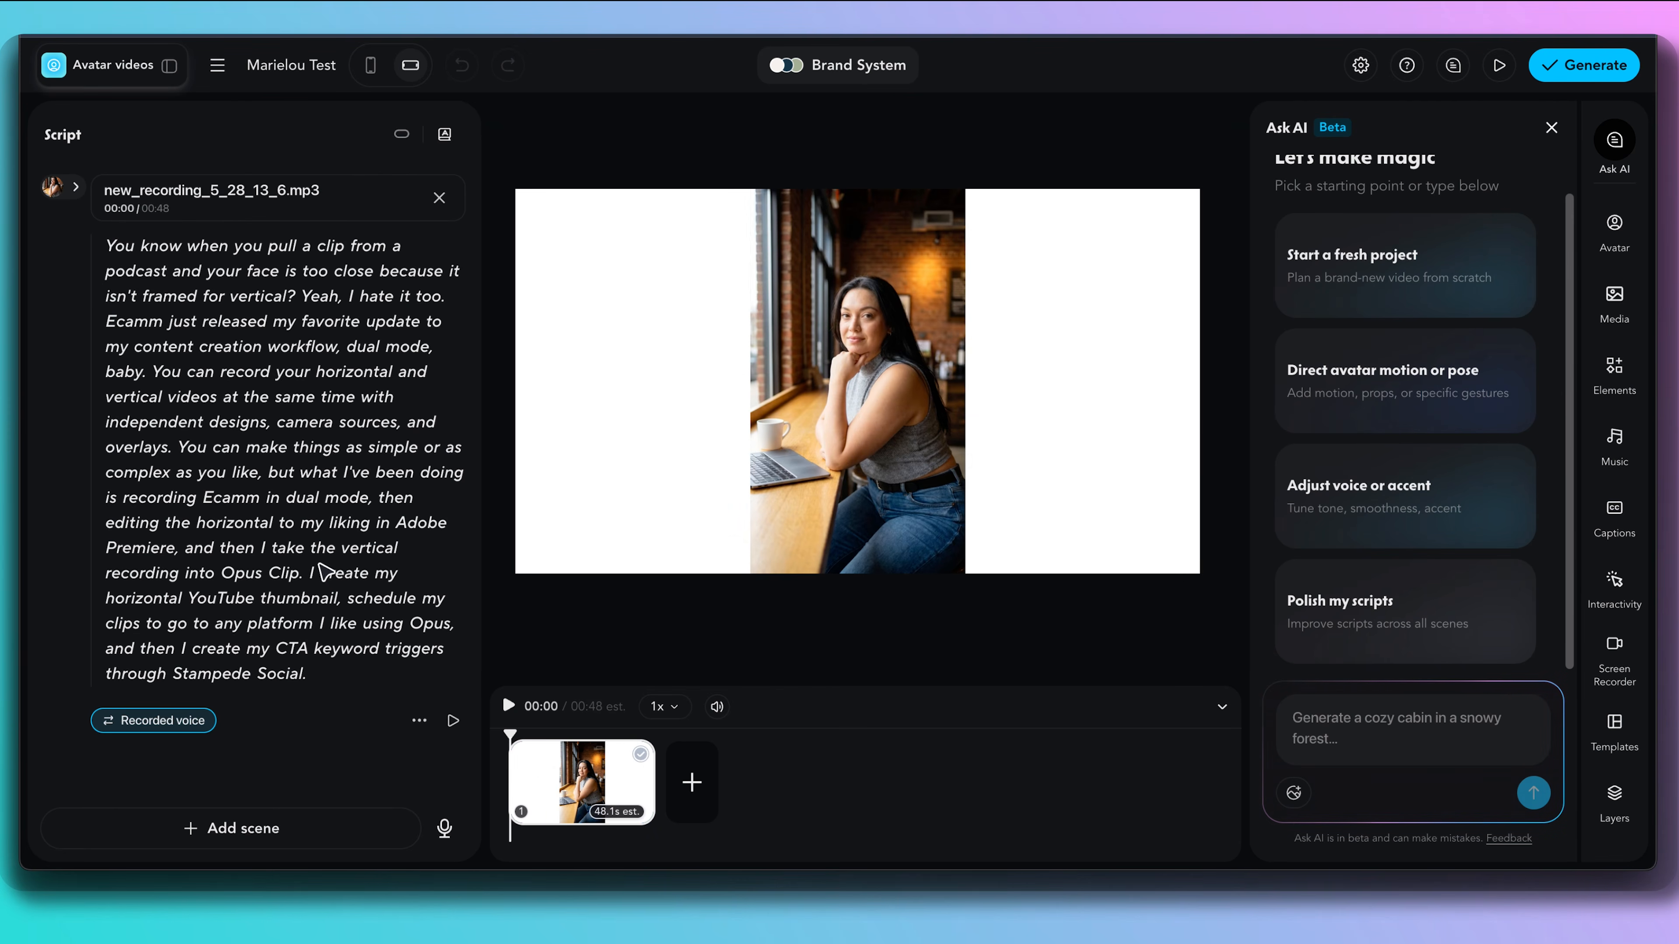
{"action": "left_click_drag", "start_coordinate": [485, 700], "coordinate": [611, 735]}
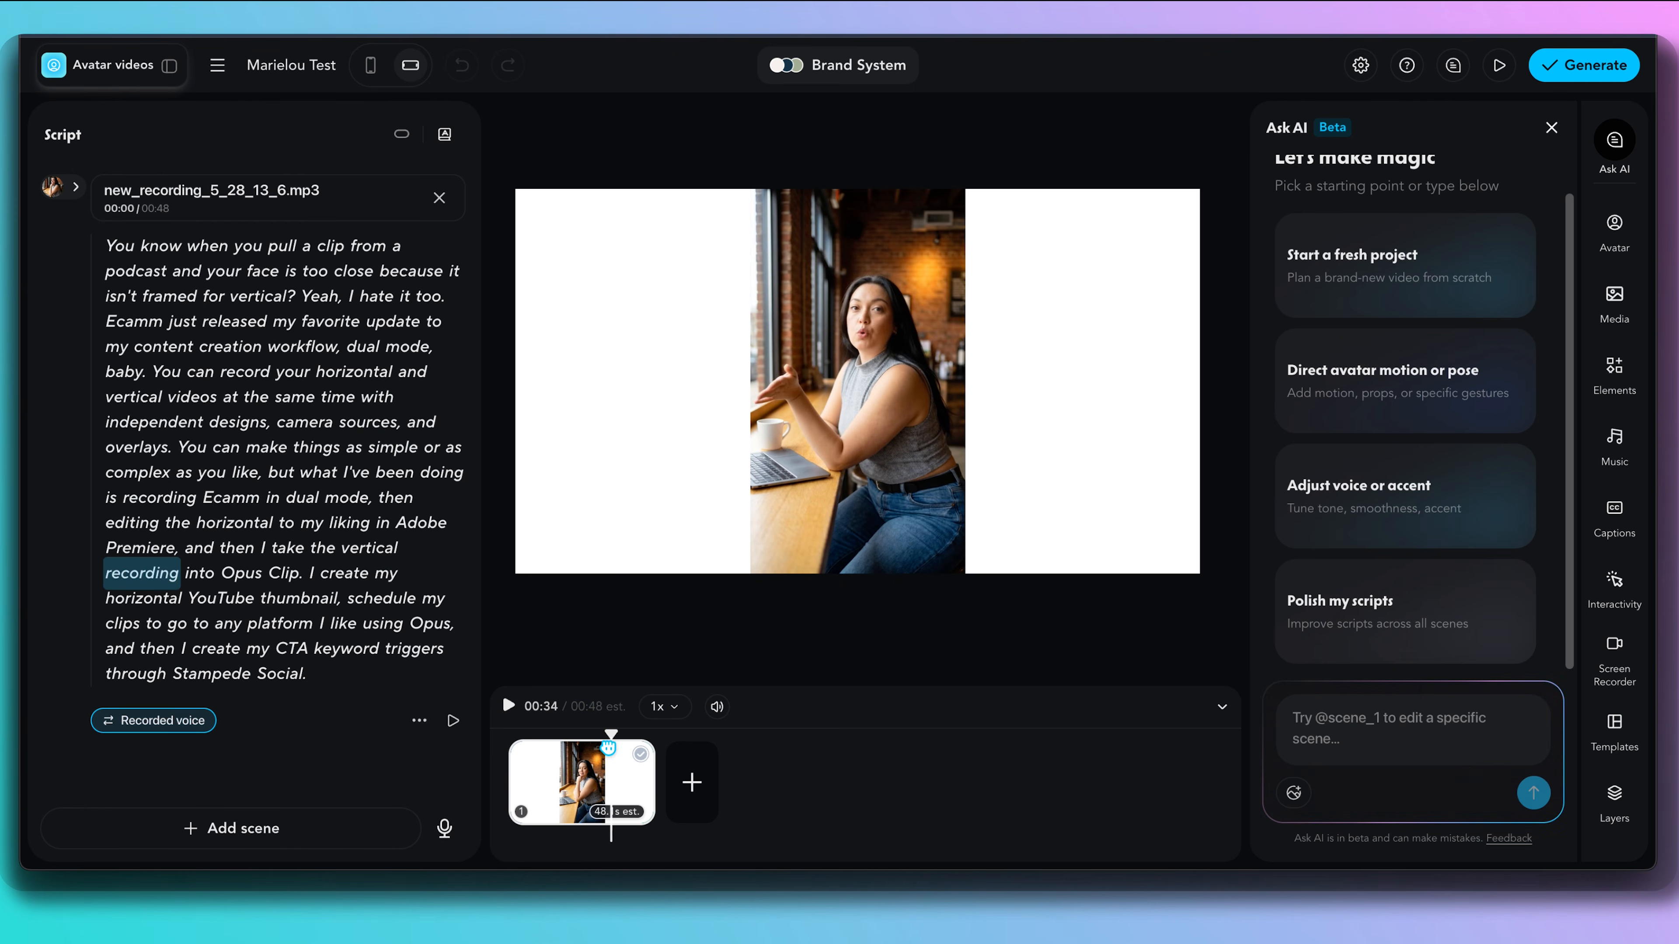